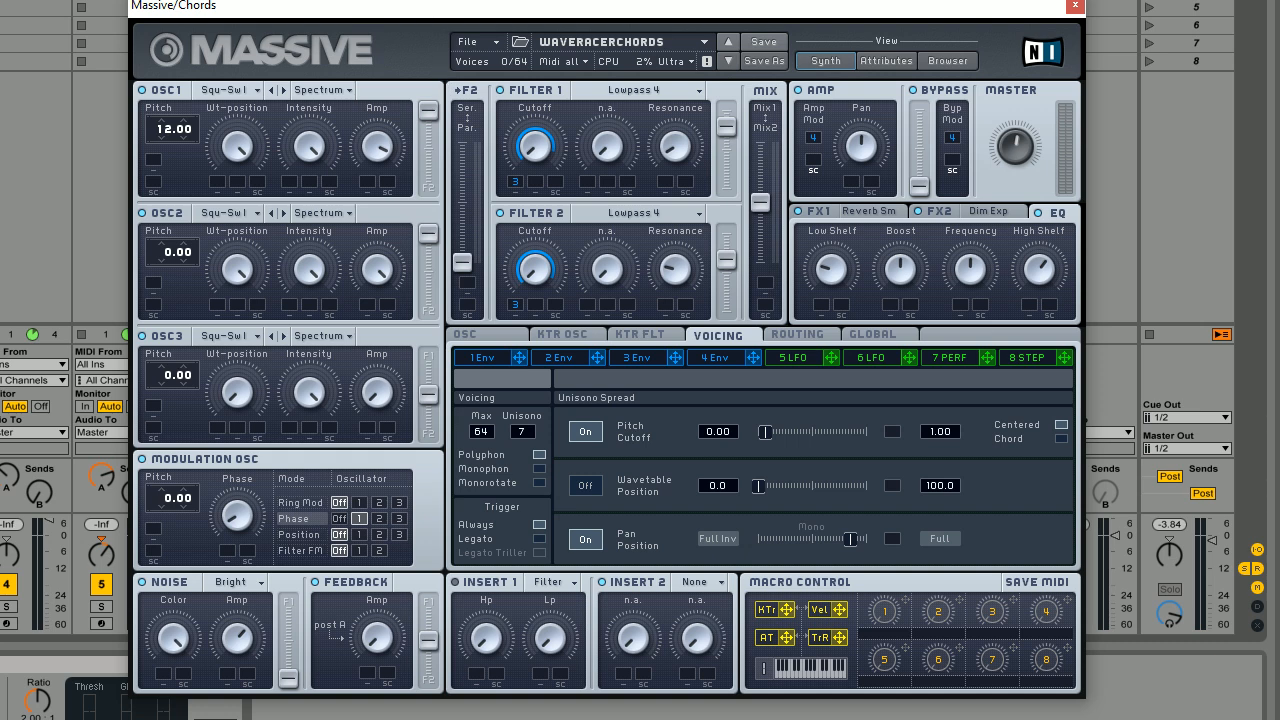
pyautogui.click(370, 1)
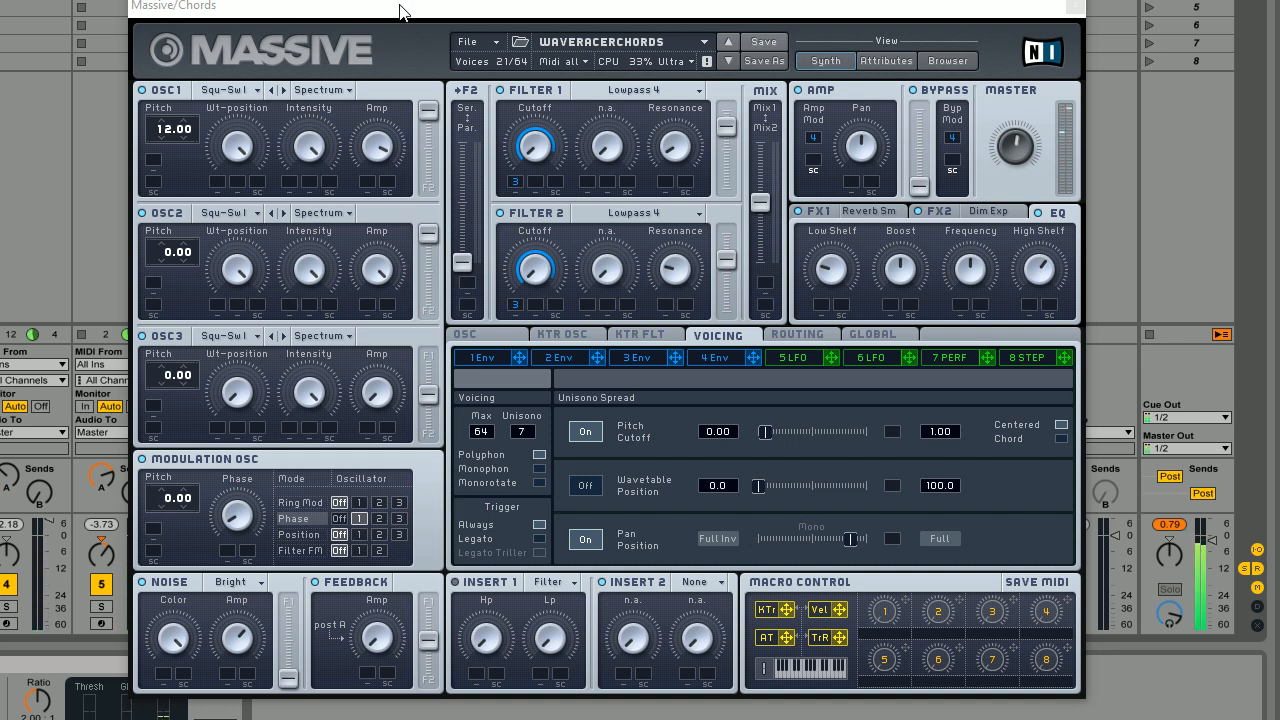
pyautogui.moveTo(537, 147)
pyautogui.mouseDown()
pyautogui.moveTo(545, 117)
pyautogui.moveTo(543, 145)
pyautogui.mouseUp()
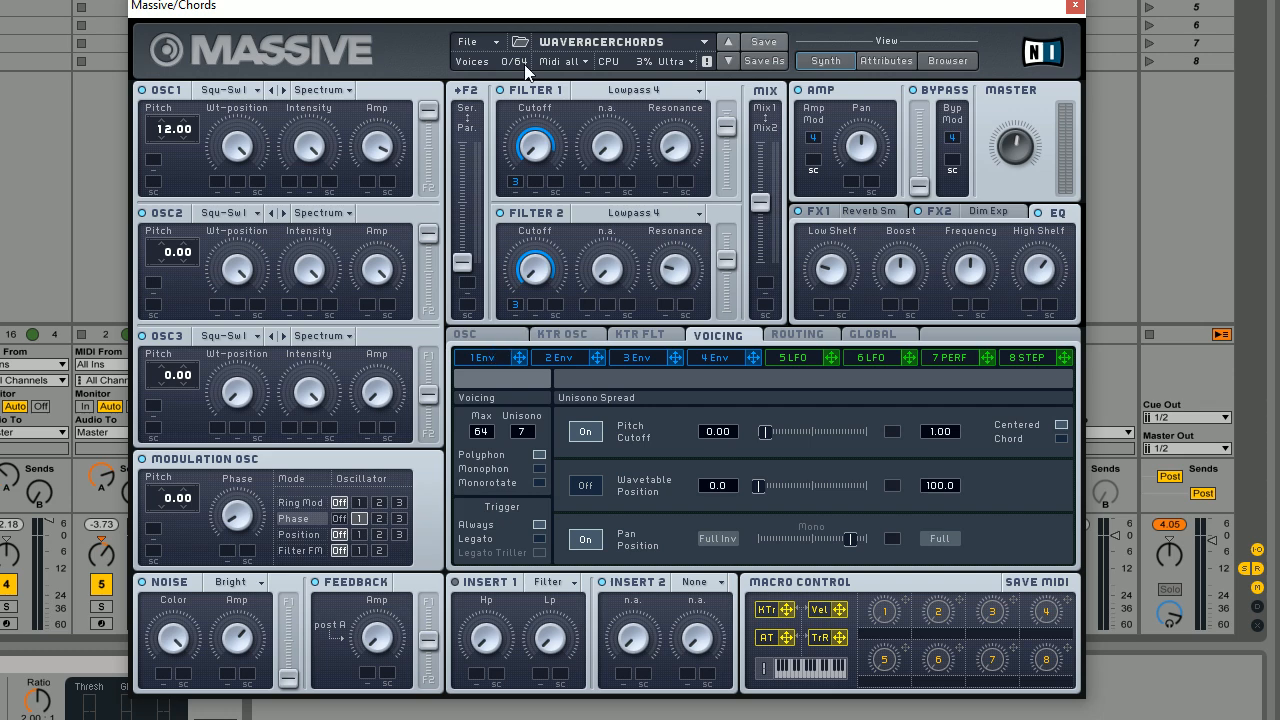
# Create a new sound and enable unisono spread for Pitch Cutoff and Pan Position, setting pan about midway between Mono and Full
pyautogui.click(468, 42)
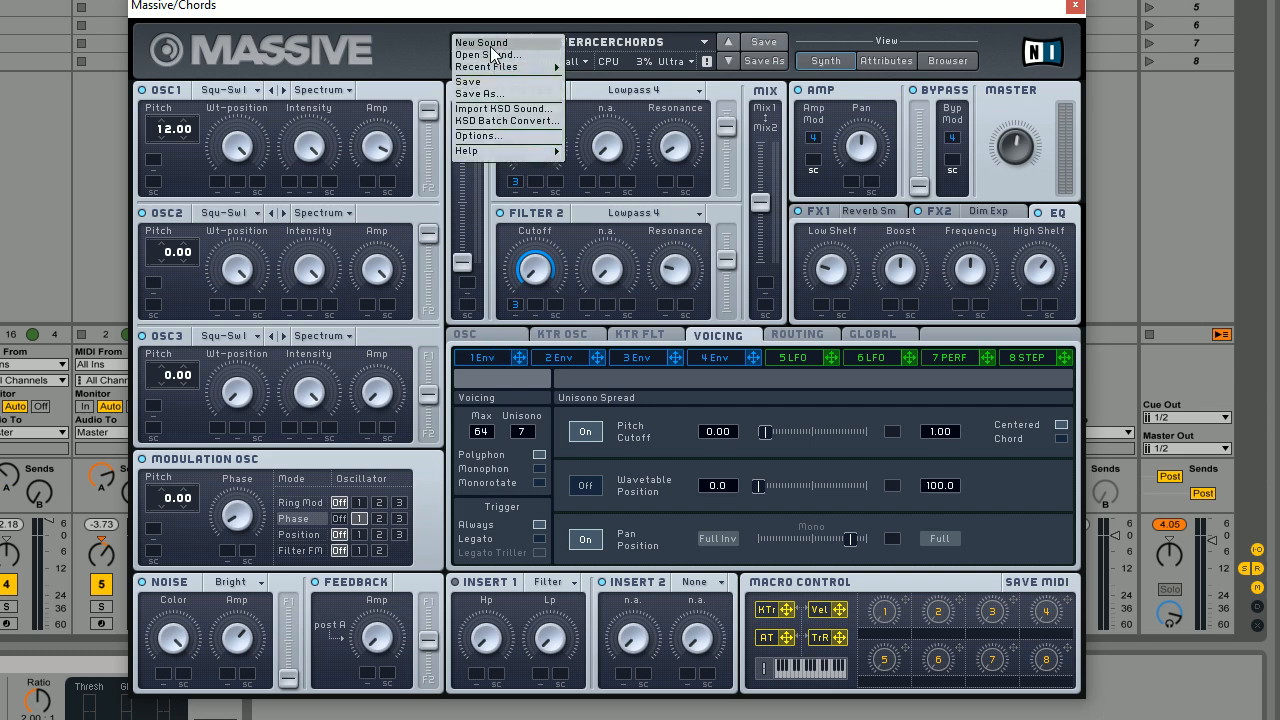
pyautogui.click(482, 42)
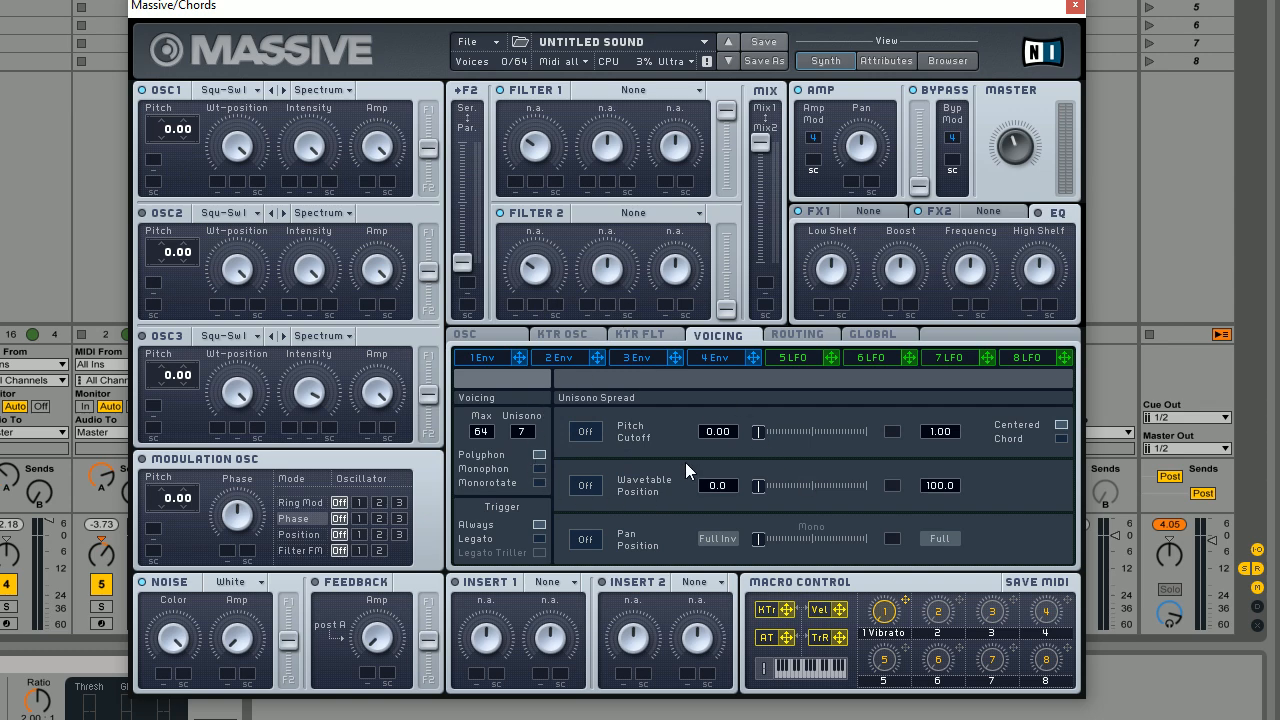
pyautogui.click(590, 431)
pyautogui.click(588, 539)
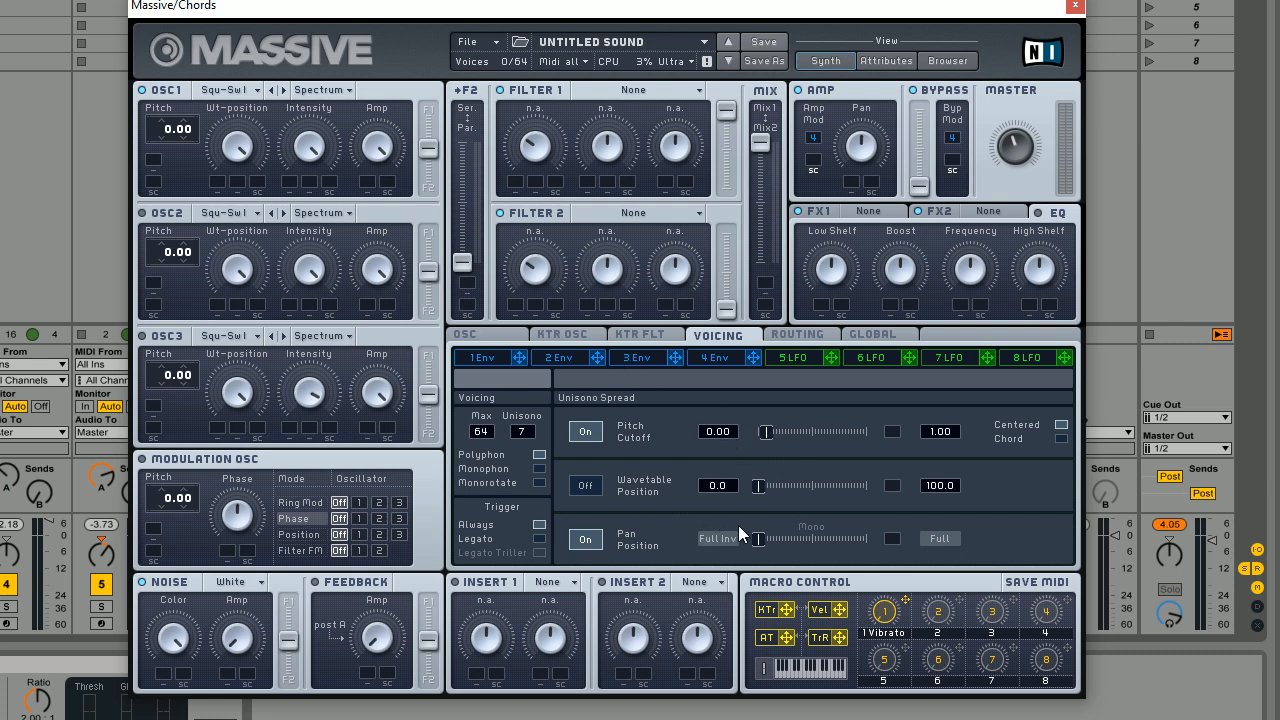
pyautogui.moveTo(760, 541); pyautogui.dragTo(852, 546)
# Set up OSC1 at pitch 12.00 and OSC2 at pitch 0.00, routing both oscillators fully to Filter 1
pyautogui.moveTo(426, 146); pyautogui.dragTo(430, 104)
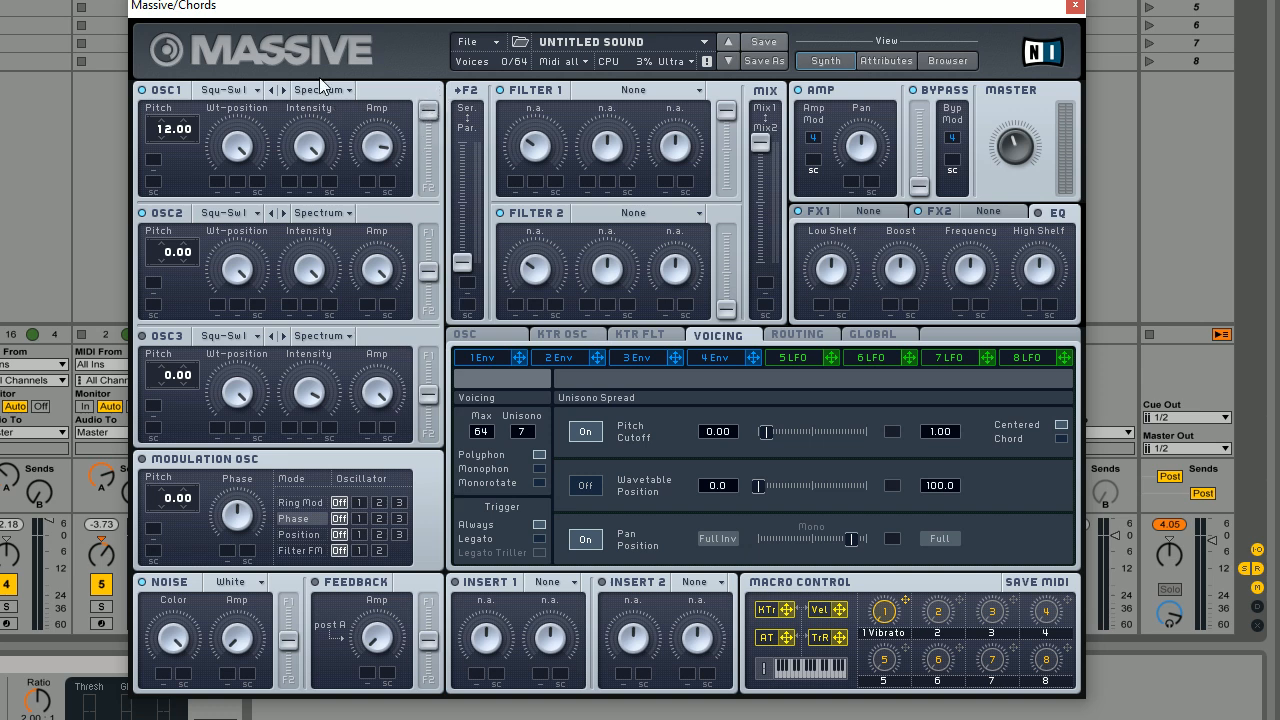
pyautogui.moveTo(428, 270); pyautogui.dragTo(439, 199)
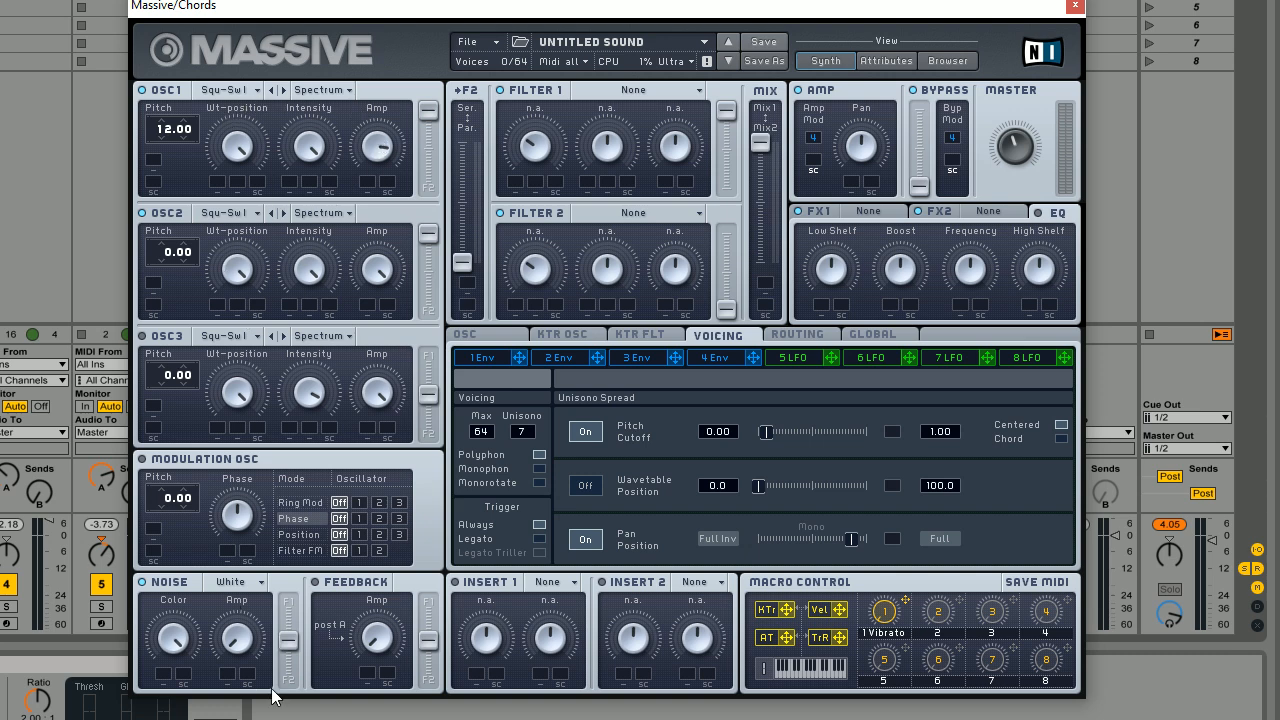
# Change the noise type to Bright Noise, raise its amp moderately and route it fully to Filter 2
pyautogui.click(240, 584)
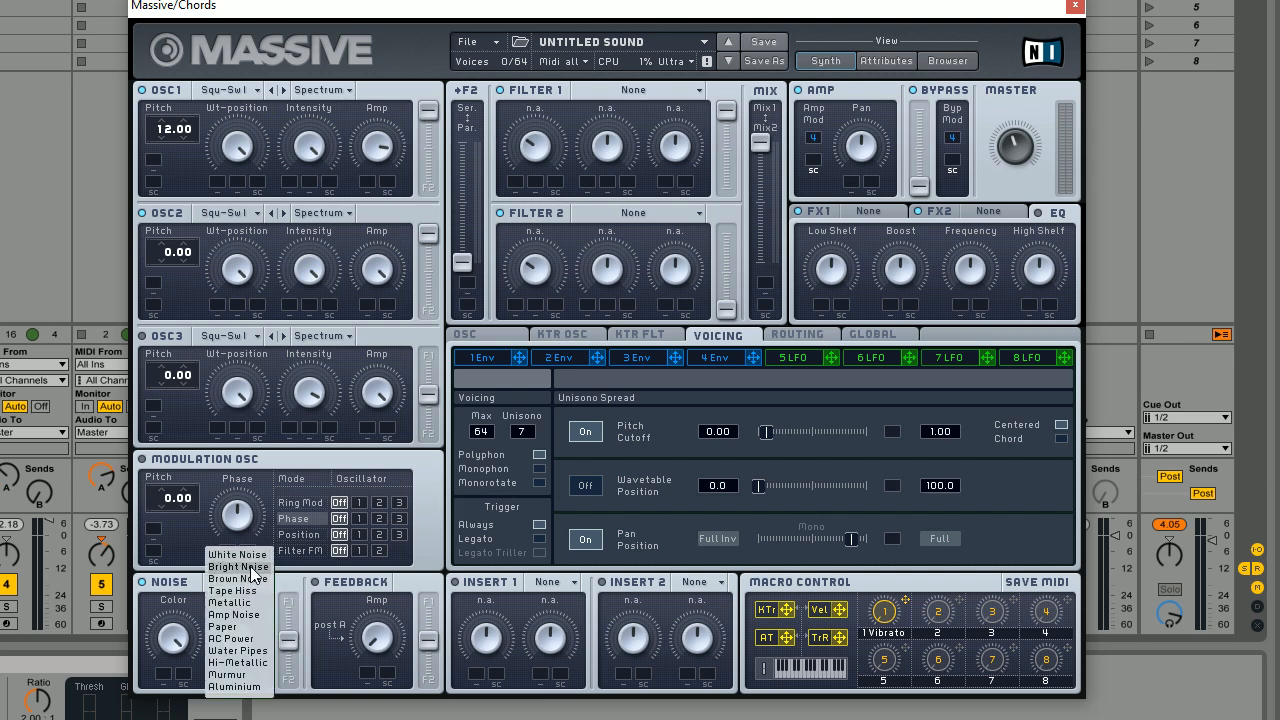
pyautogui.click(250, 567)
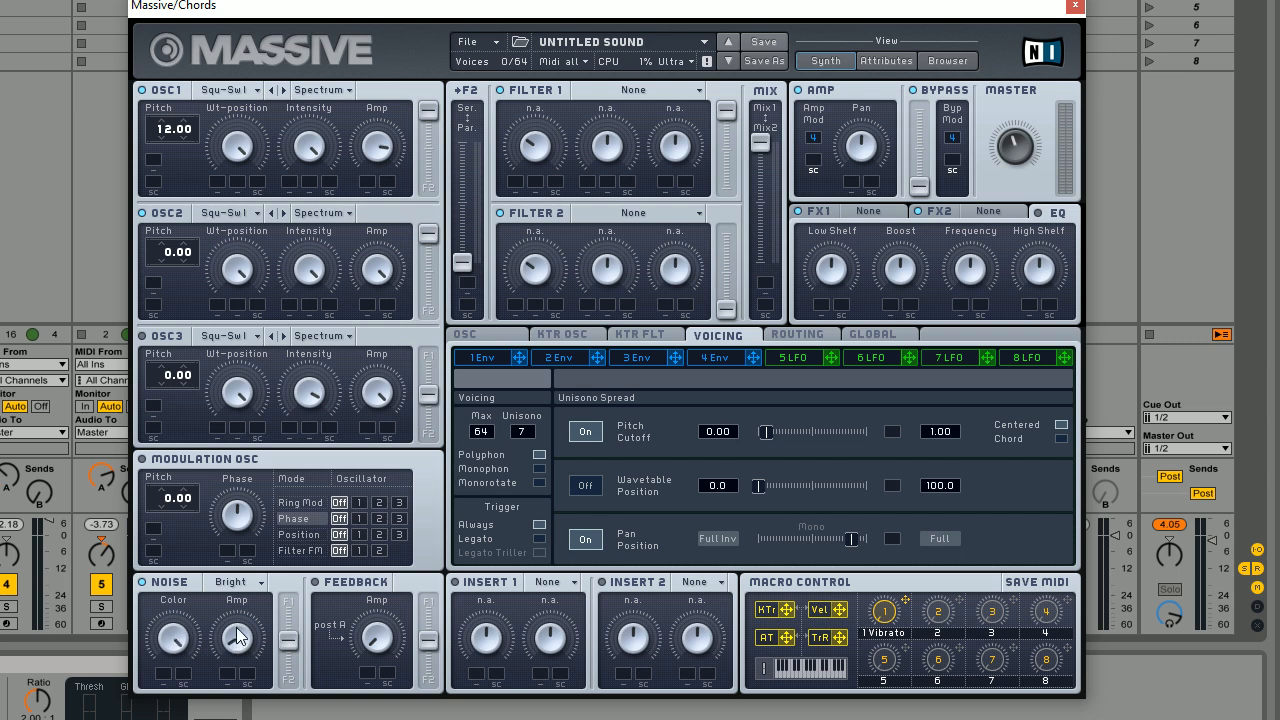
pyautogui.moveTo(289, 640); pyautogui.dragTo(289, 680)
# Raise Filter 2's output to about half, lower Filter 1's output slightly, and balance the mix midway between both filters
pyautogui.moveTo(733, 305); pyautogui.dragTo(735, 236)
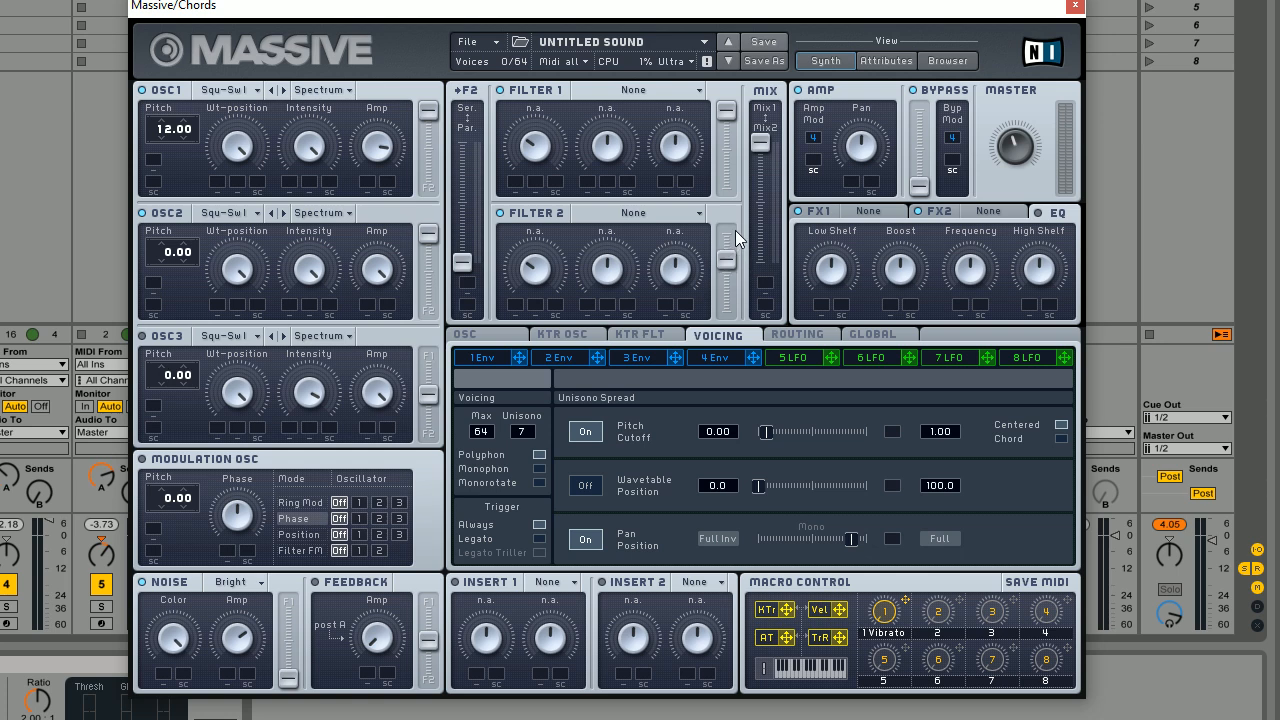
pyautogui.moveTo(727, 111)
pyautogui.mouseDown()
pyautogui.moveTo(729, 137)
pyautogui.moveTo(729, 118)
pyautogui.mouseUp()
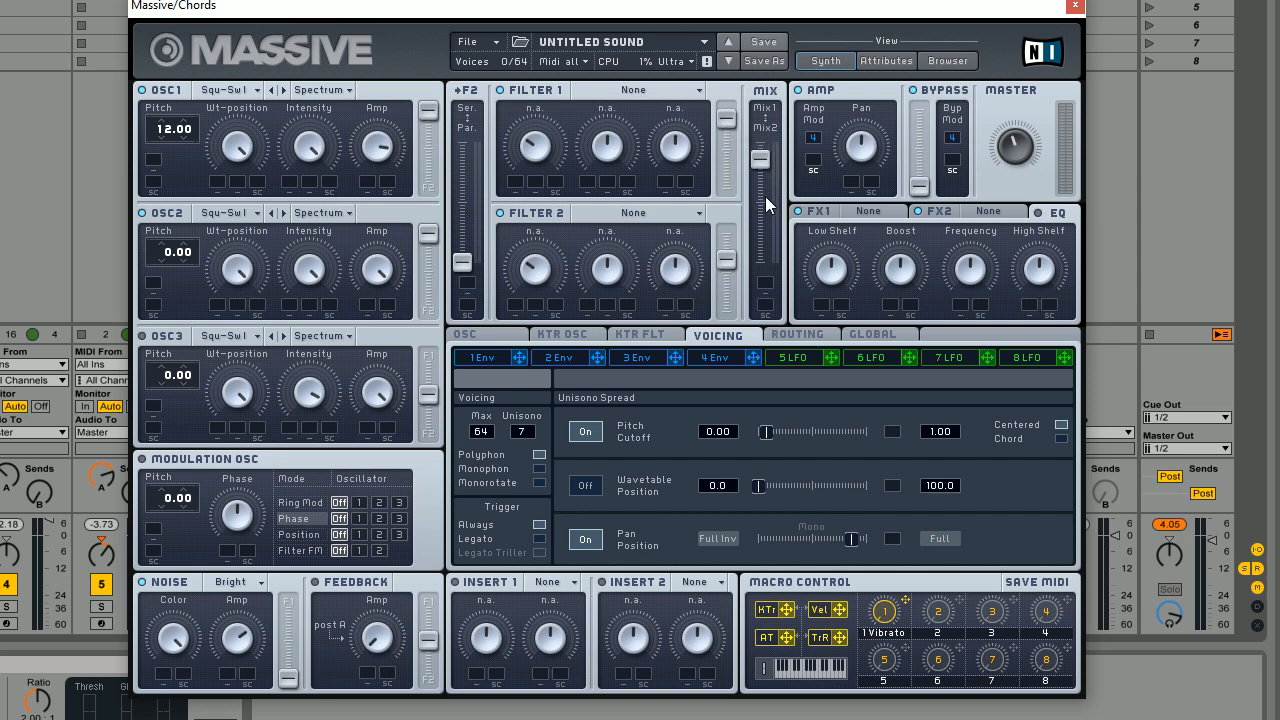
pyautogui.moveTo(765, 197); pyautogui.dragTo(765, 214)
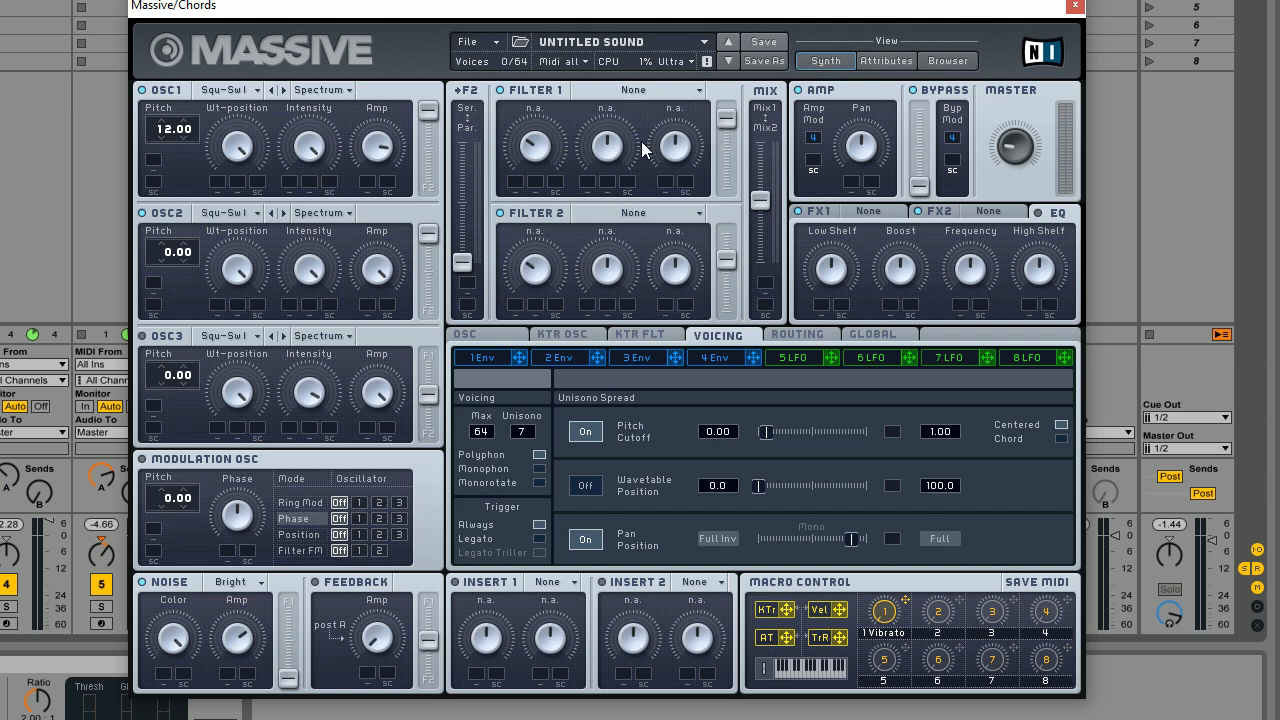
# Set both filters to Lowpass 4 and lower their resonance, keeping Filter 2's somewhat higher than Filter 1's
pyautogui.click(632, 91)
pyautogui.click(635, 117)
pyautogui.click(630, 211)
pyautogui.click(611, 222)
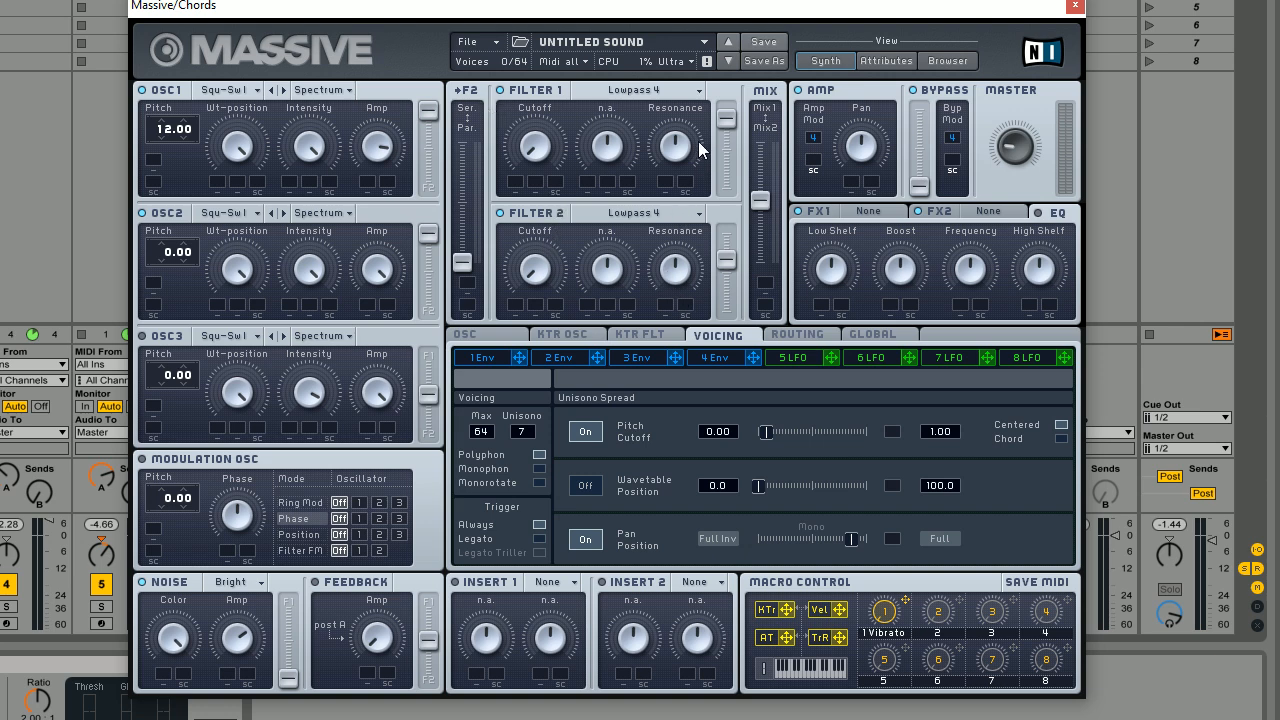
pyautogui.moveTo(680, 146); pyautogui.dragTo(671, 226)
pyautogui.moveTo(673, 314); pyautogui.dragTo(673, 301)
# Shape envelope 3 with a slightly longer attack, the decay level at zero and a slightly adjusted release
pyautogui.click(644, 360)
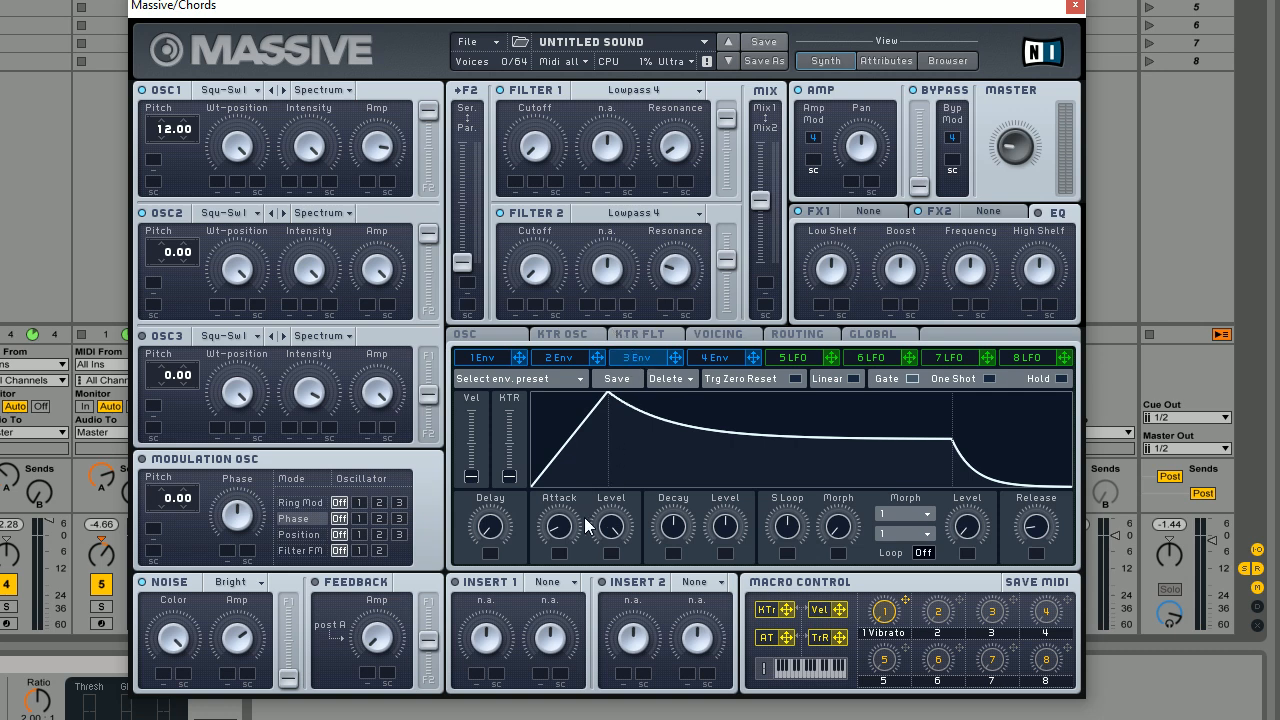
pyautogui.moveTo(563, 534); pyautogui.dragTo(565, 535)
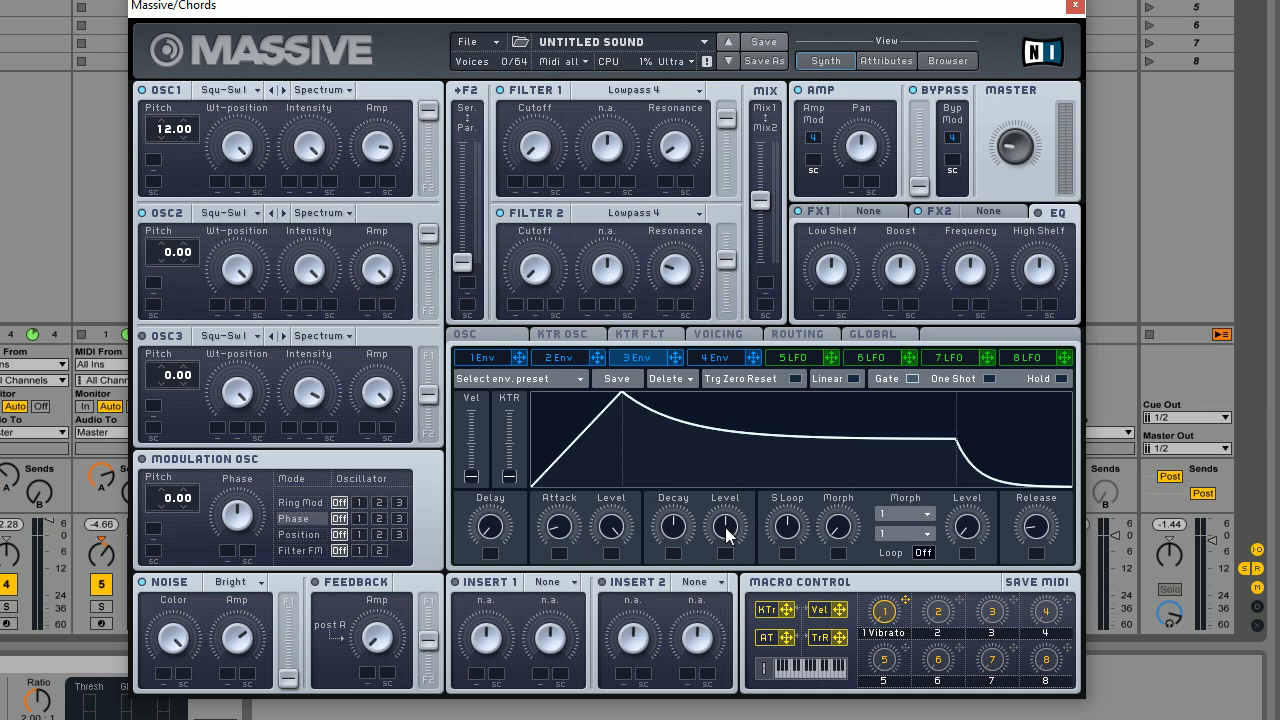
pyautogui.moveTo(725, 527); pyautogui.dragTo(732, 646)
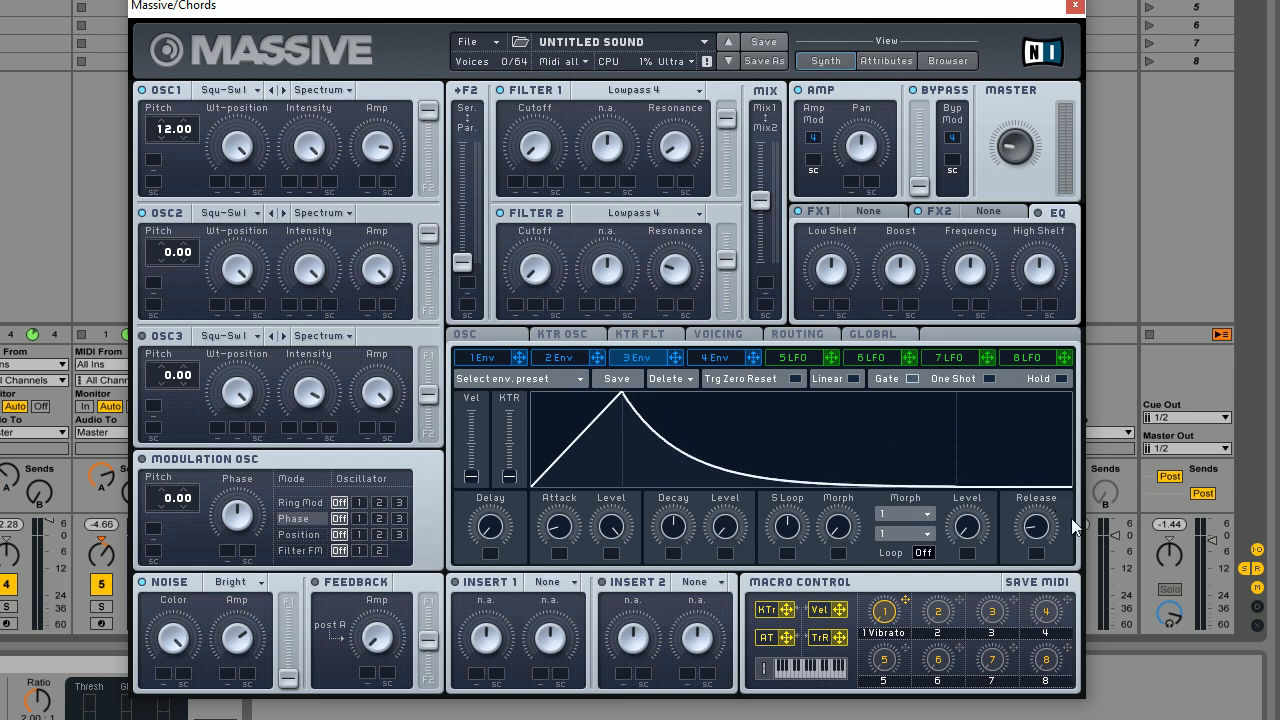
pyautogui.moveTo(1037, 530); pyautogui.dragTo(1039, 533)
# Assign envelope 3 to the cutoff of Filter 1 and Filter 2 with wide modulation ranges, and play the chords
pyautogui.moveTo(676, 357); pyautogui.dragTo(515, 183)
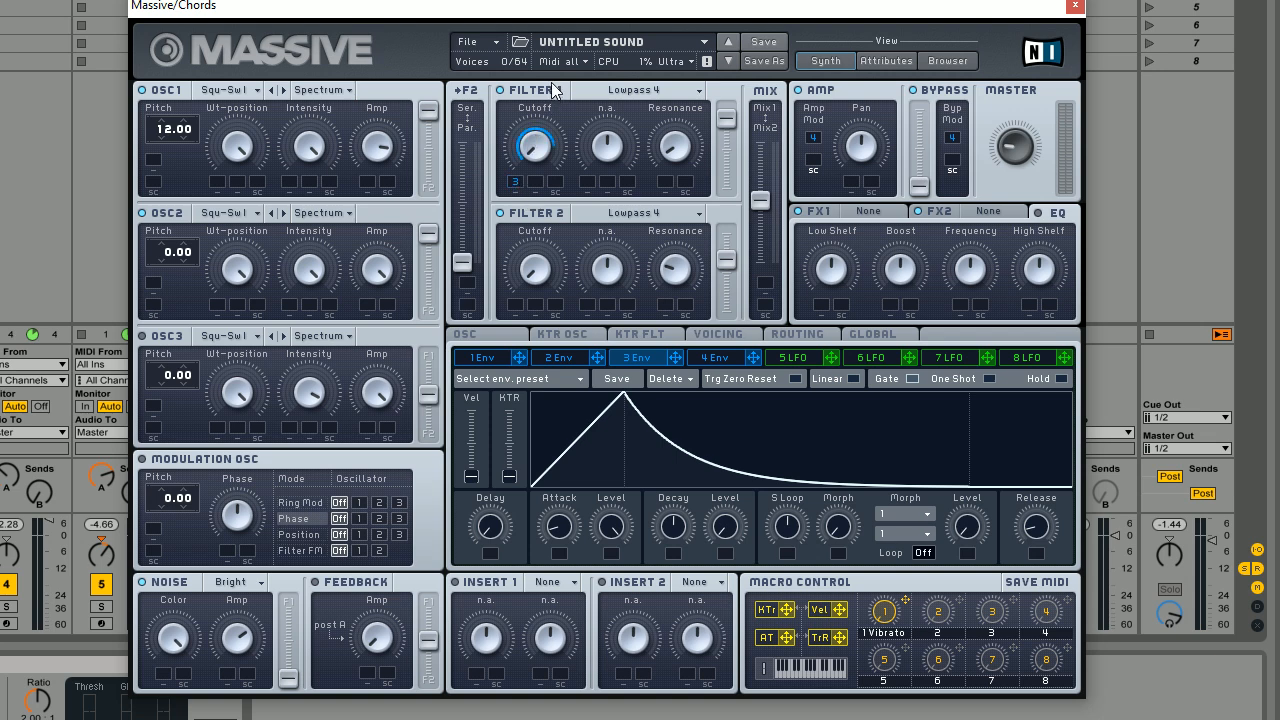
pyautogui.moveTo(677, 357); pyautogui.dragTo(551, 196)
pyautogui.press('space')
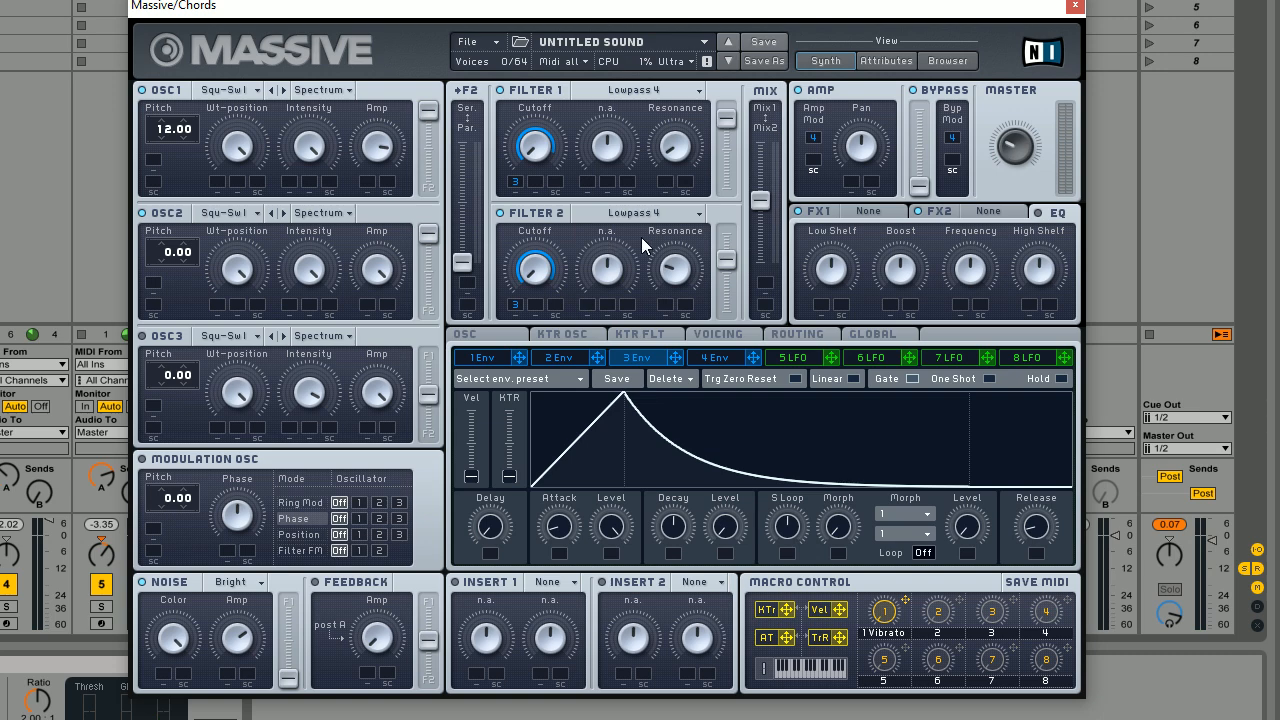
# Shape envelope 4 with a longer attack, a low decay level and a slightly adjusted release
pyautogui.click(713, 359)
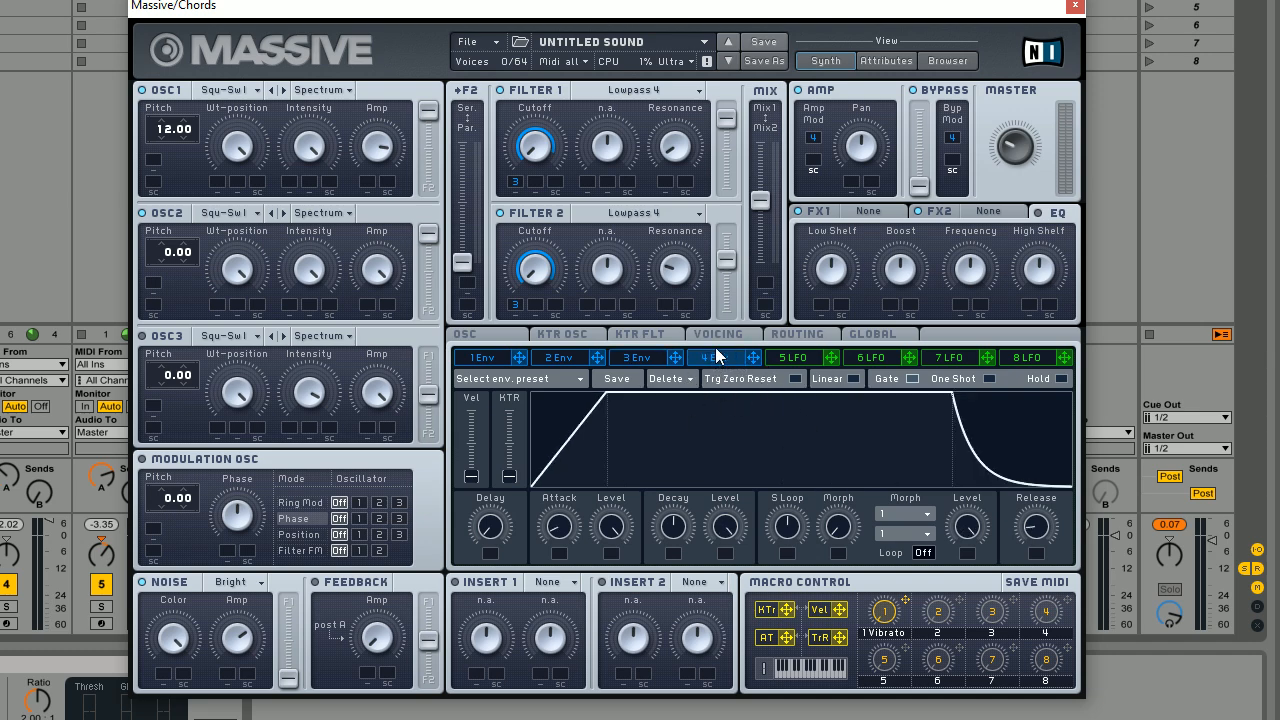
pyautogui.moveTo(560, 527); pyautogui.dragTo(578, 494)
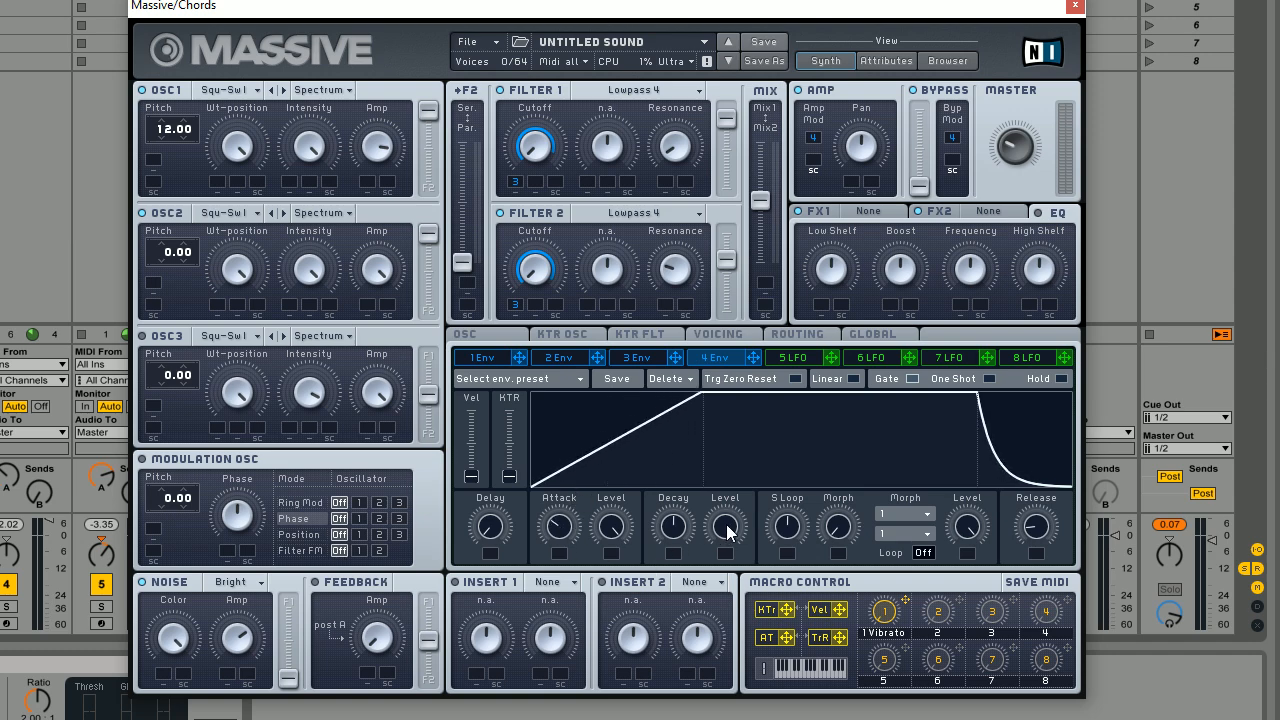
pyautogui.moveTo(727, 526); pyautogui.dragTo(713, 640)
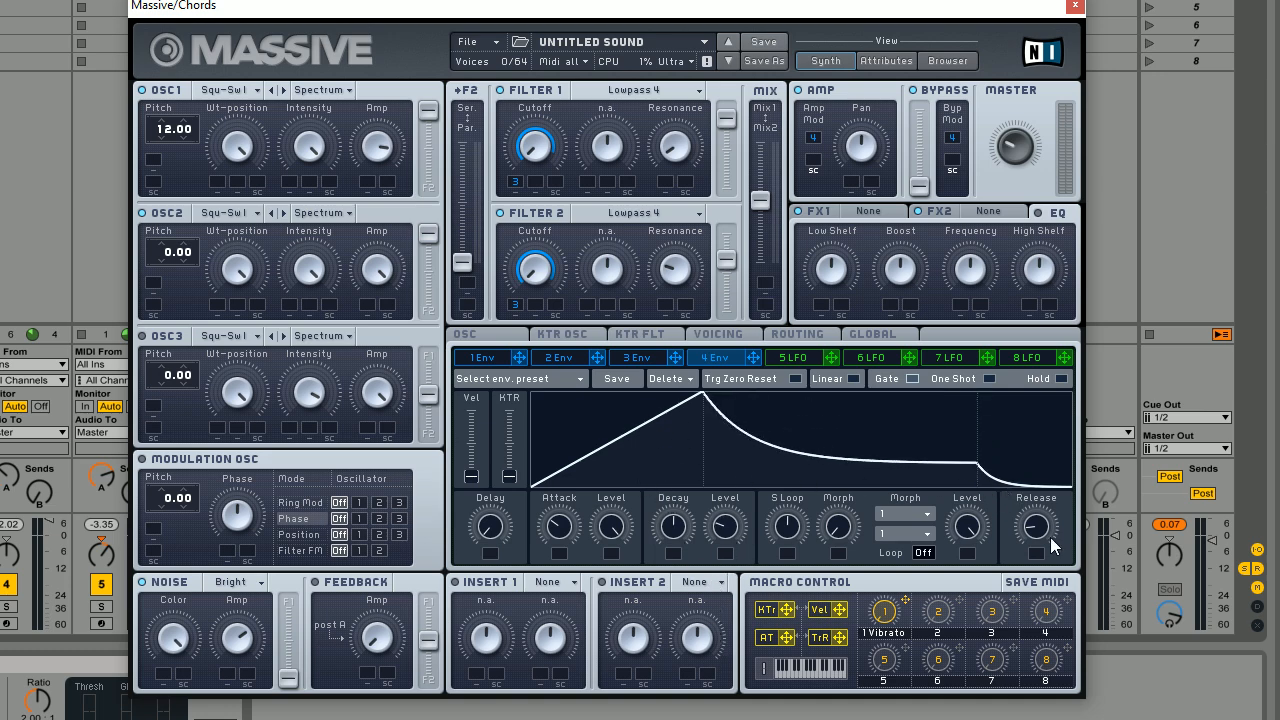
pyautogui.moveTo(1050, 537); pyautogui.dragTo(1037, 533)
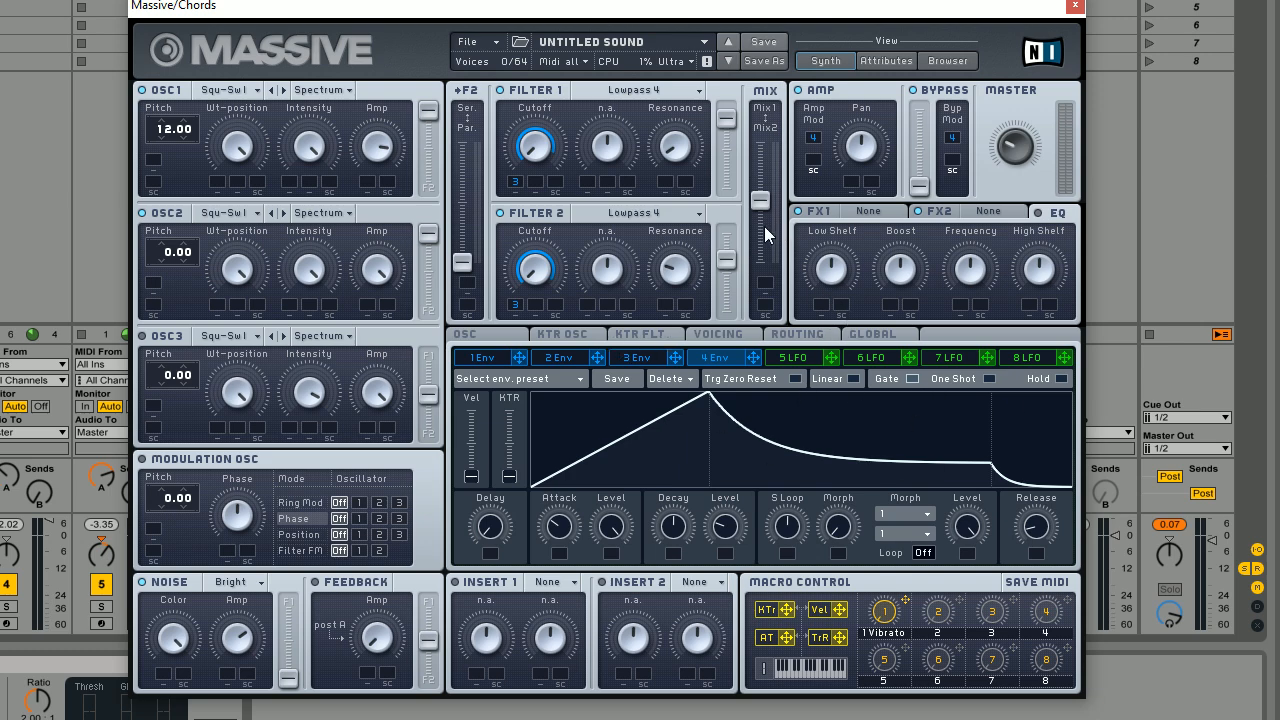
# Load Small Reverb as the FX1 effect, with dry/wet slightly below half and a moderate size
pyautogui.click(870, 213)
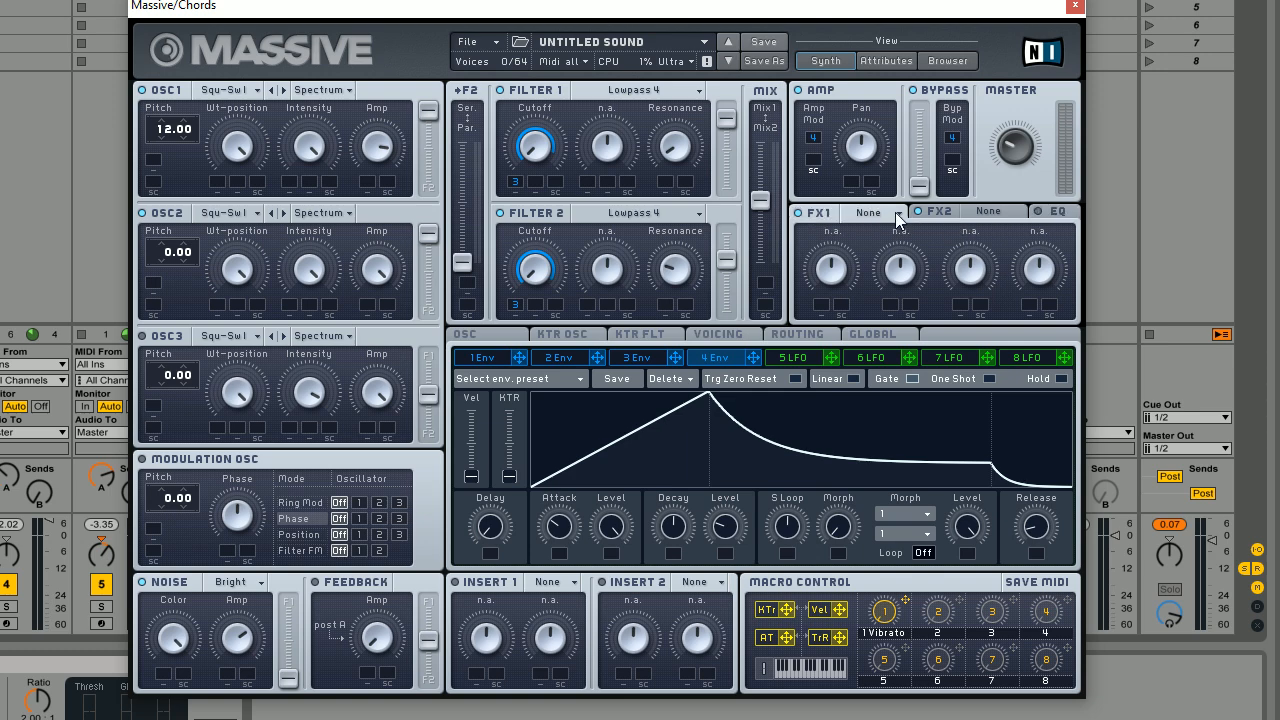
pyautogui.click(896, 213)
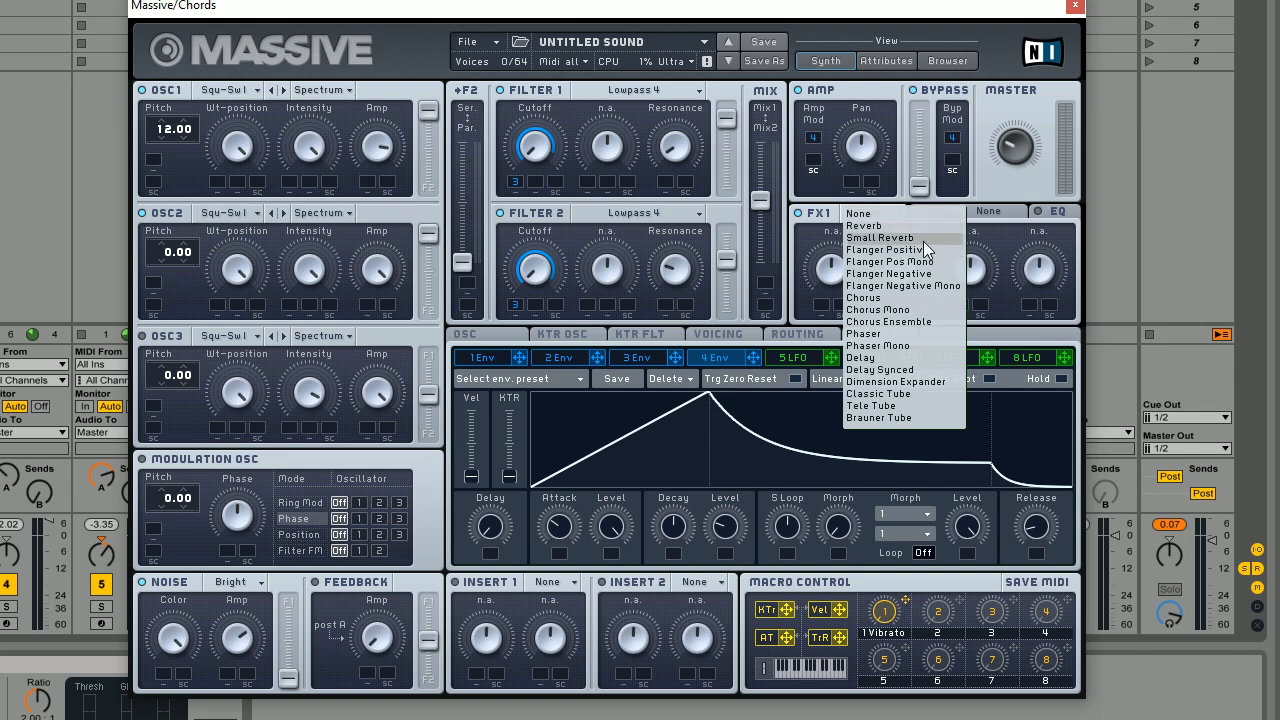
pyautogui.click(923, 242)
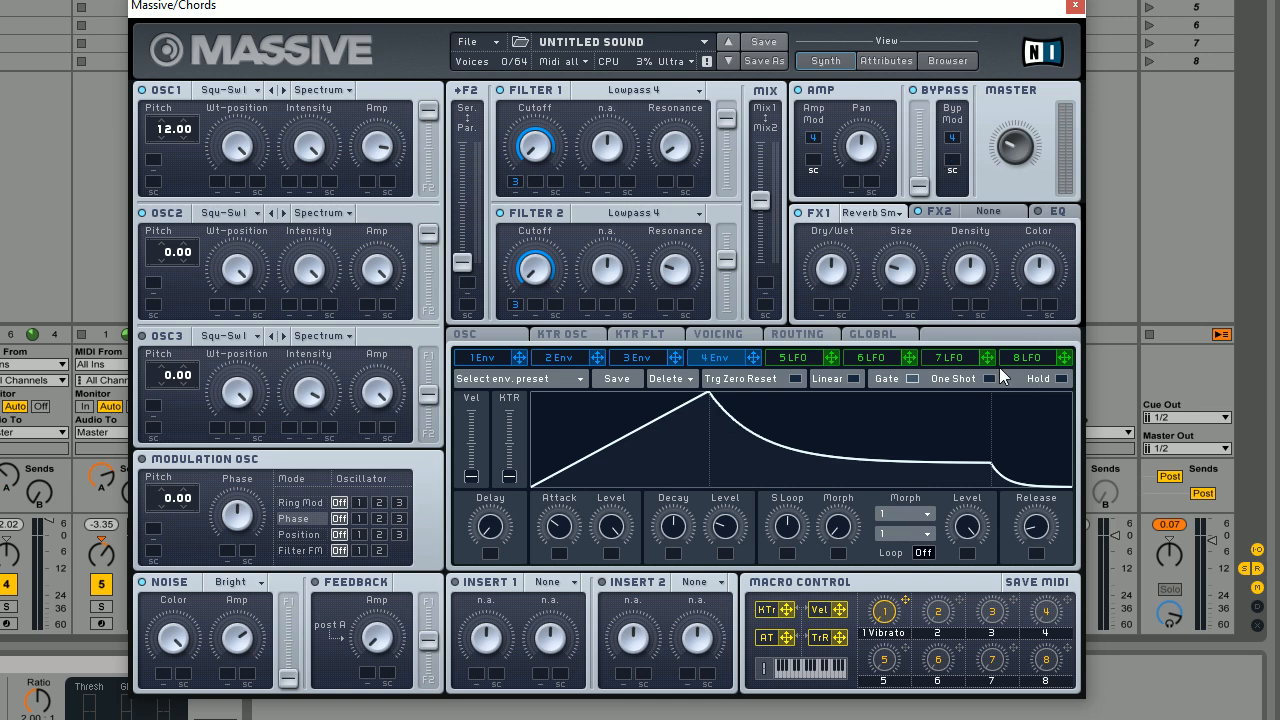
pyautogui.click(886, 218)
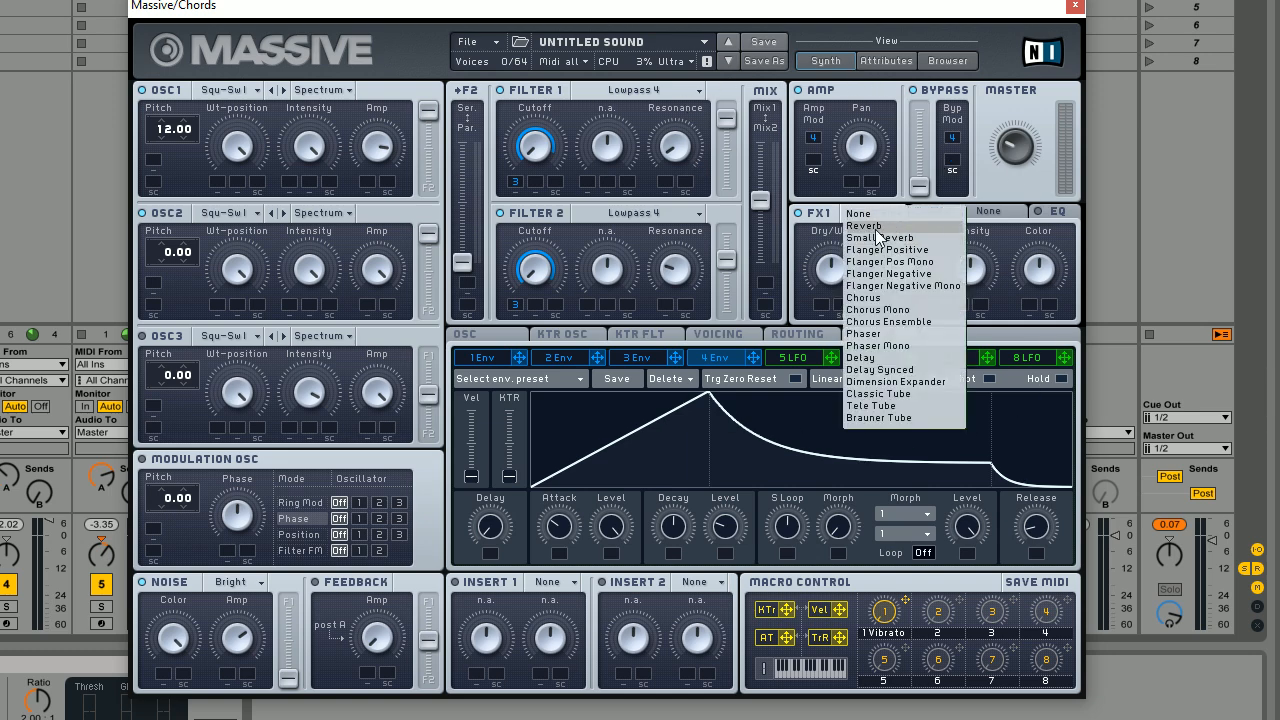
pyautogui.click(902, 237)
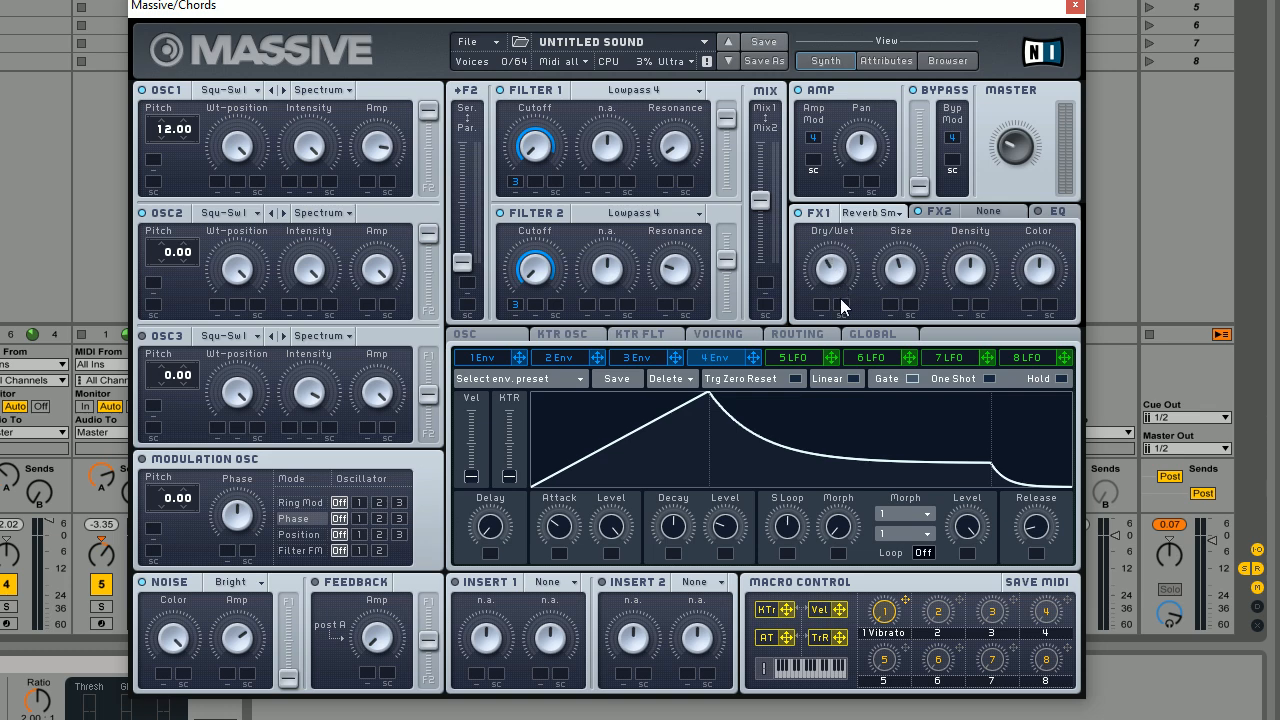
# Load Dimension Expander as the FX2 effect, lower its size and adjust its dry/wet balance
pyautogui.click(994, 214)
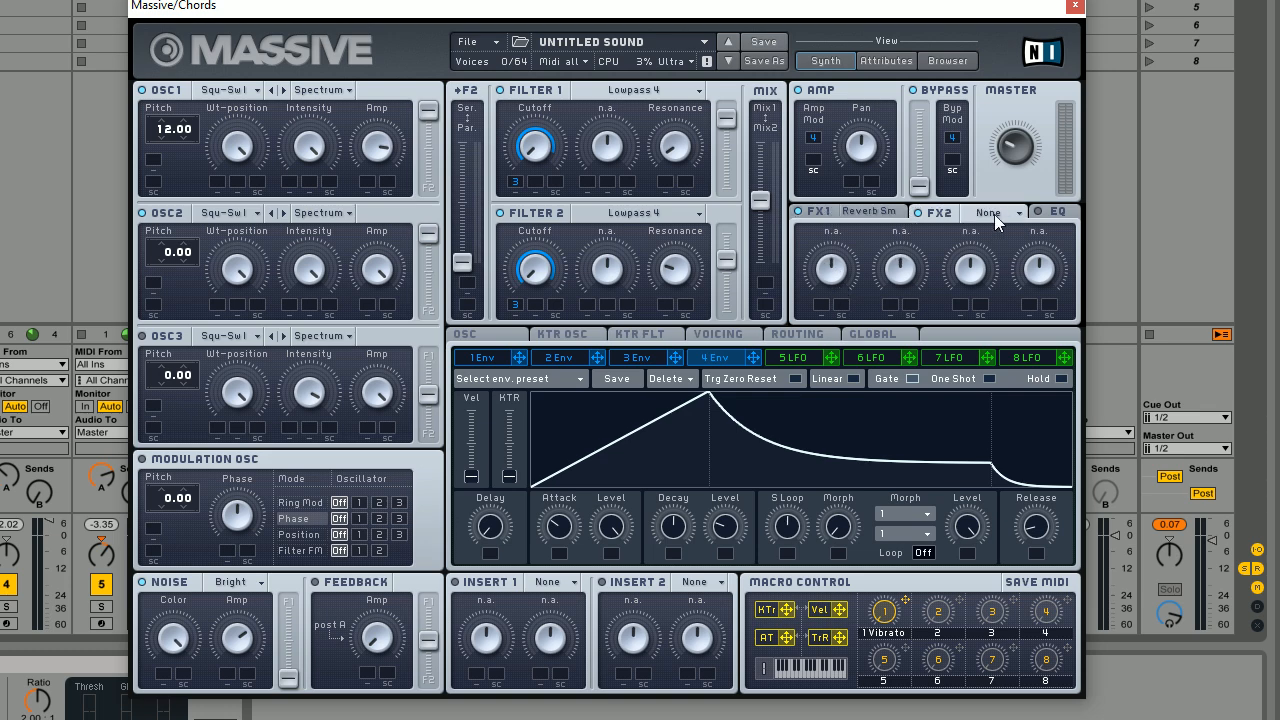
pyautogui.click(1001, 212)
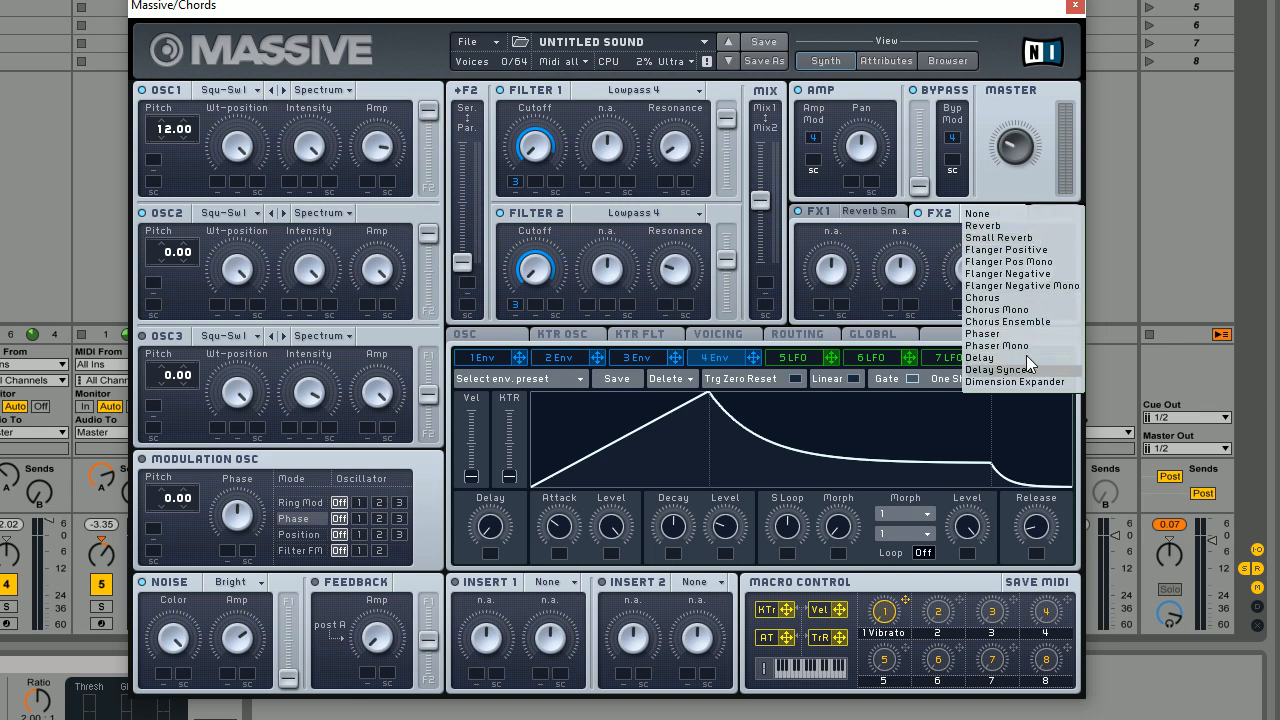
pyautogui.click(1022, 381)
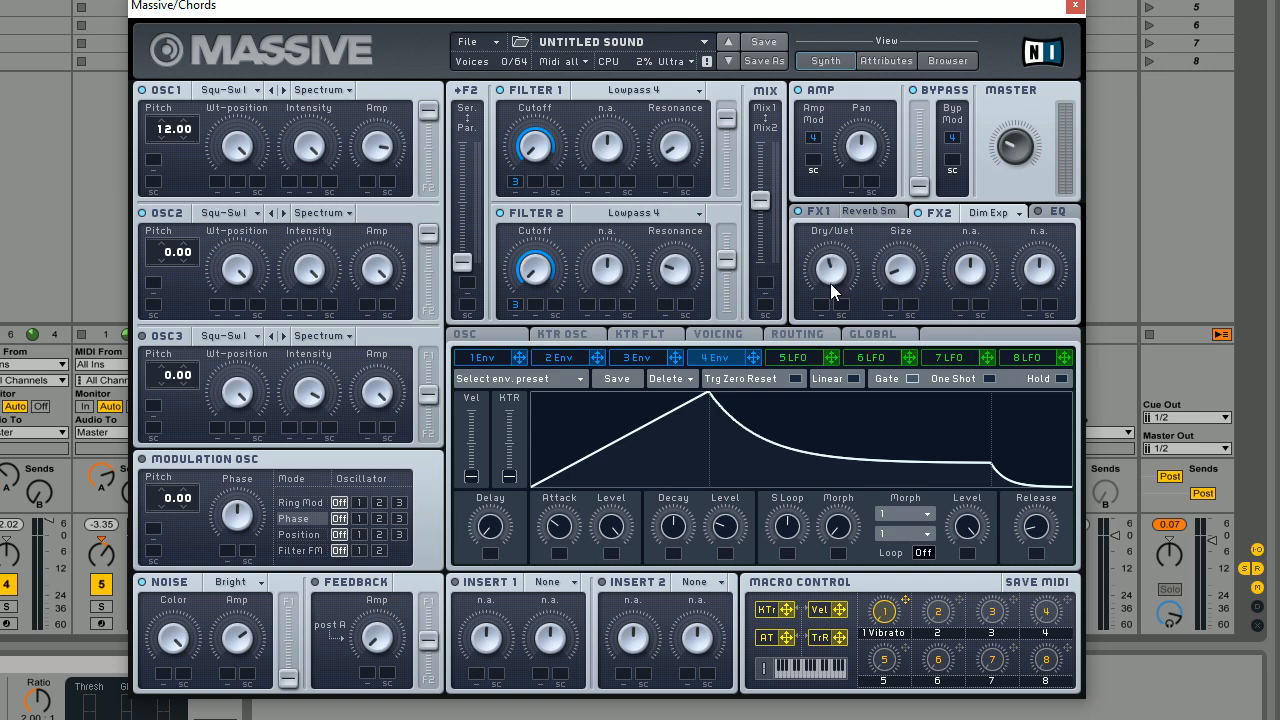
pyautogui.moveTo(830, 283); pyautogui.dragTo(845, 268)
# Enable the EQ with a reduced low shelf and a boosted high shelf, and raise the master volume while playing the chords
pyautogui.click(1053, 213)
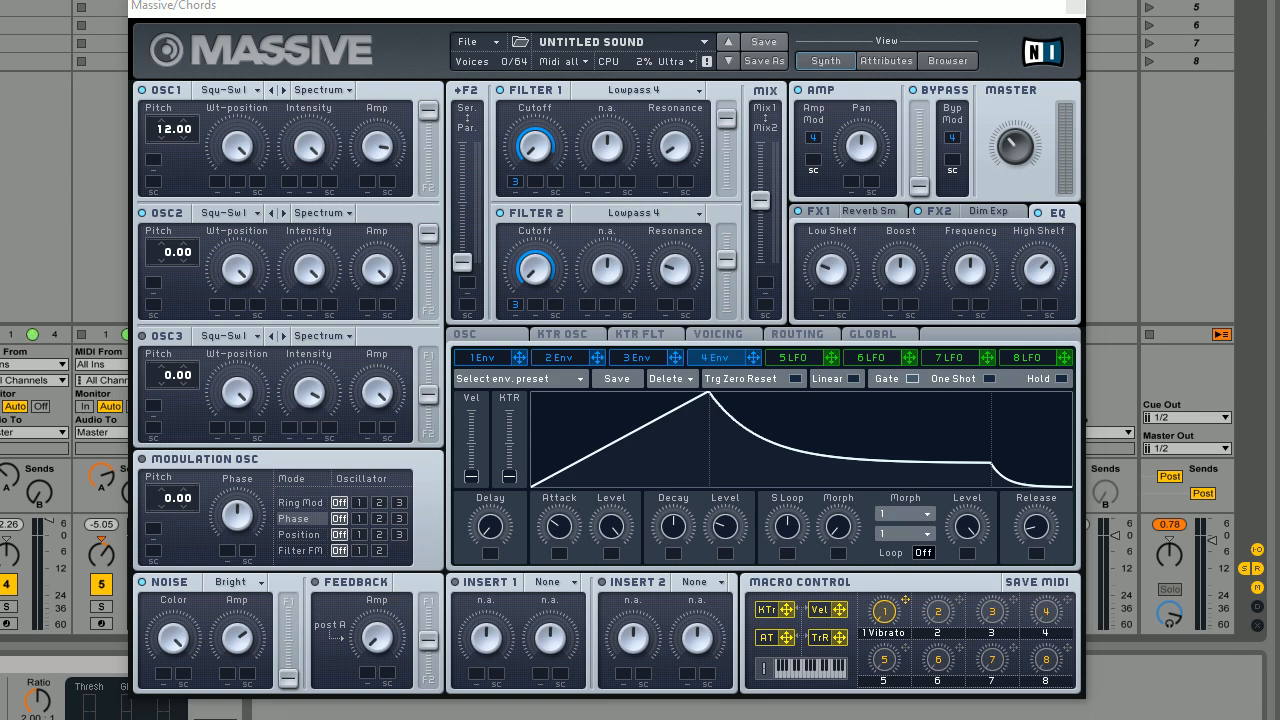
pyautogui.press('space')
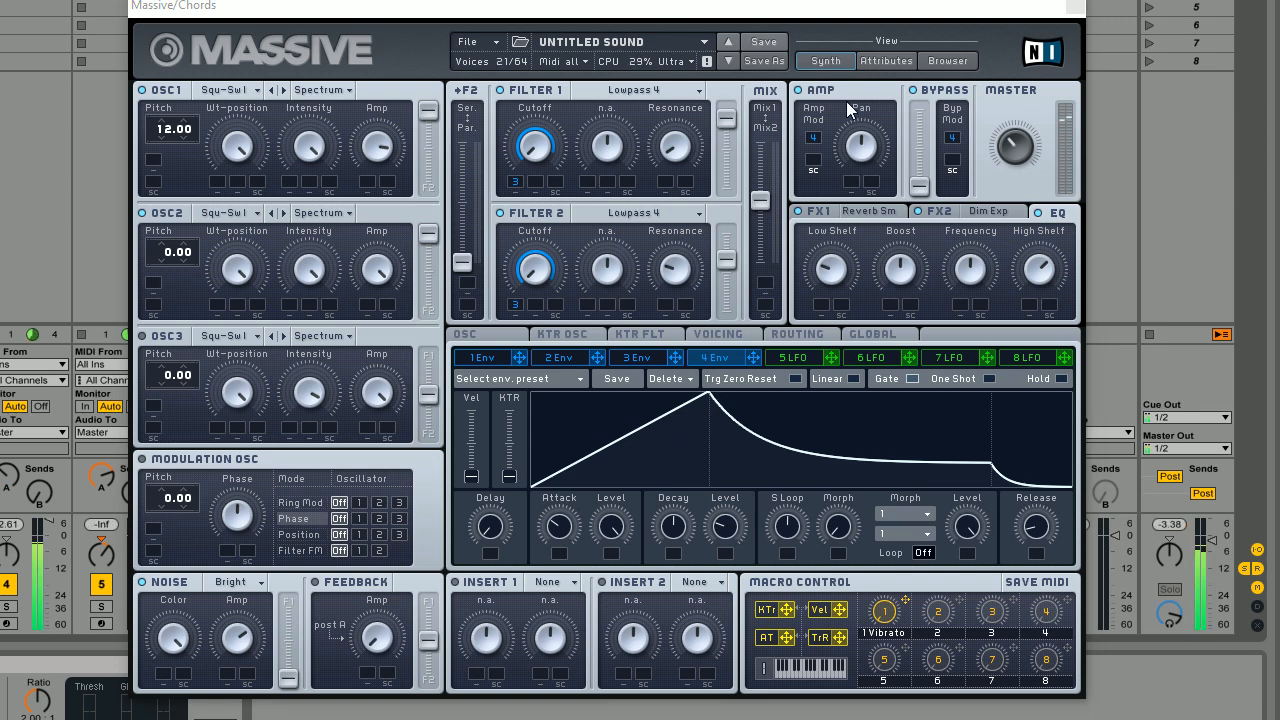
pyautogui.click(1023, 152)
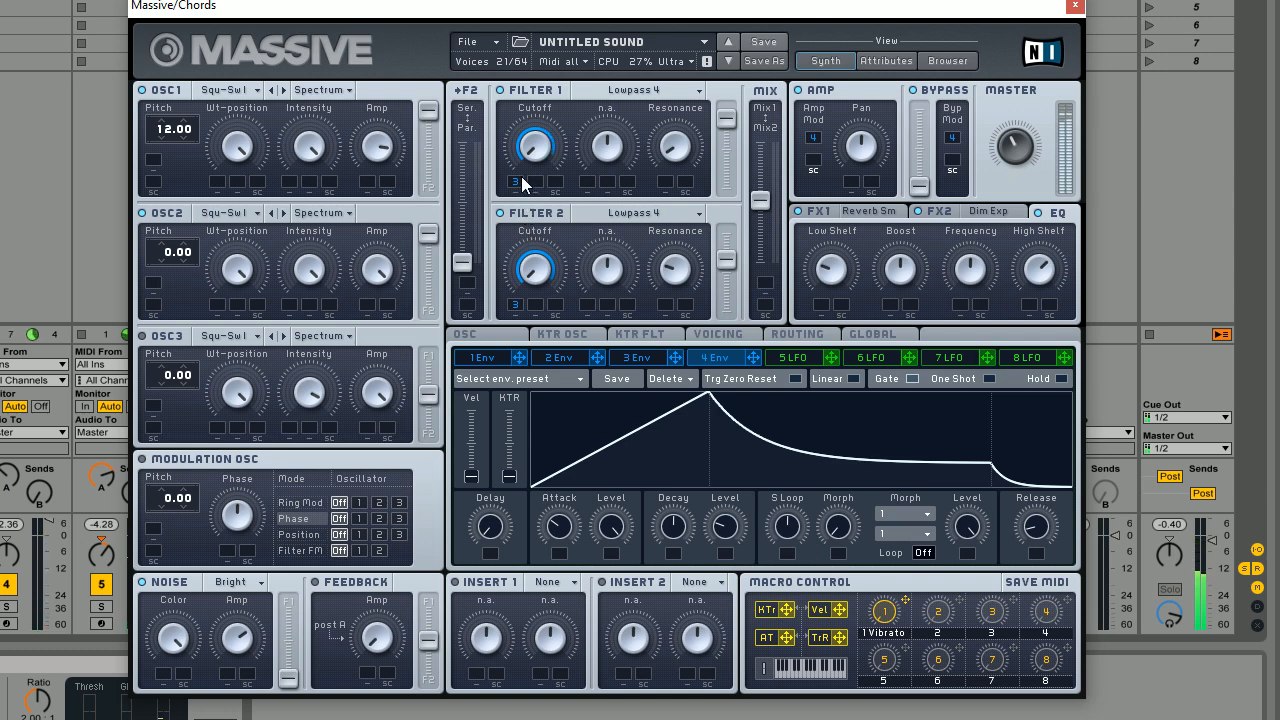
pyautogui.press('space')
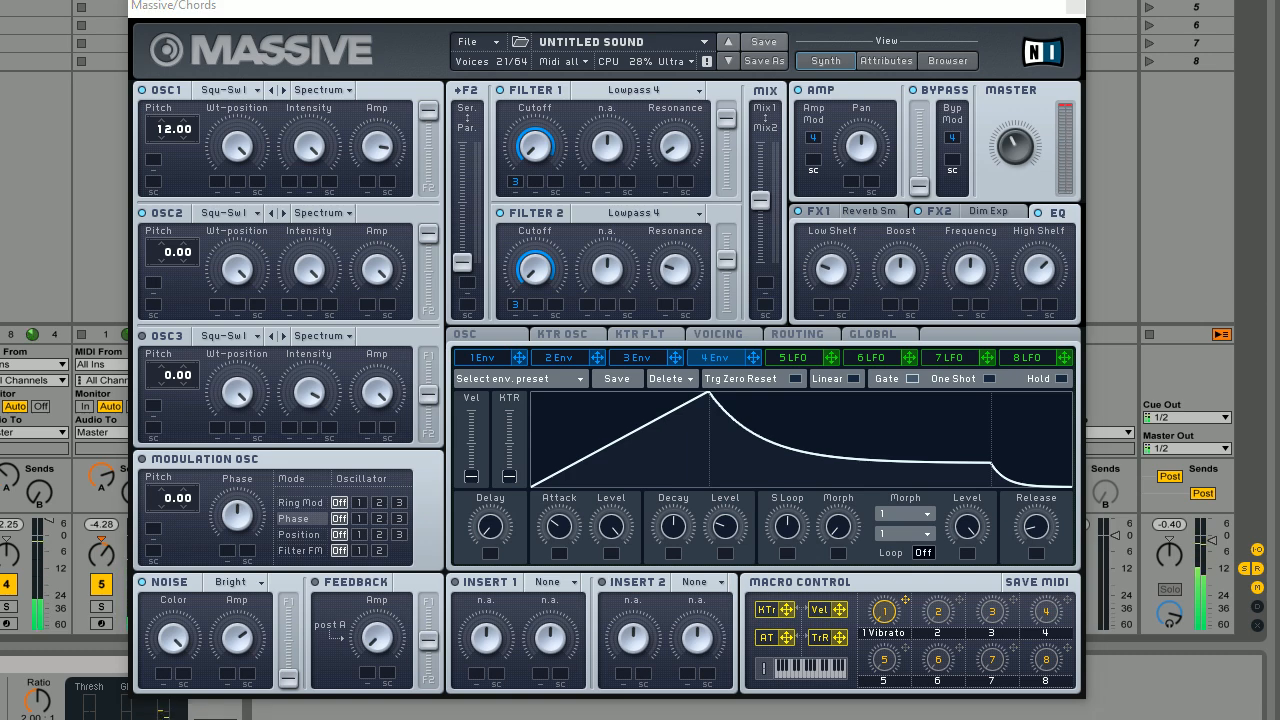
# Turn Filter 1's output down fully to audition Filter 2, and raise Filter 2's resonance slightly
pyautogui.moveTo(727, 125); pyautogui.dragTo(725, 222)
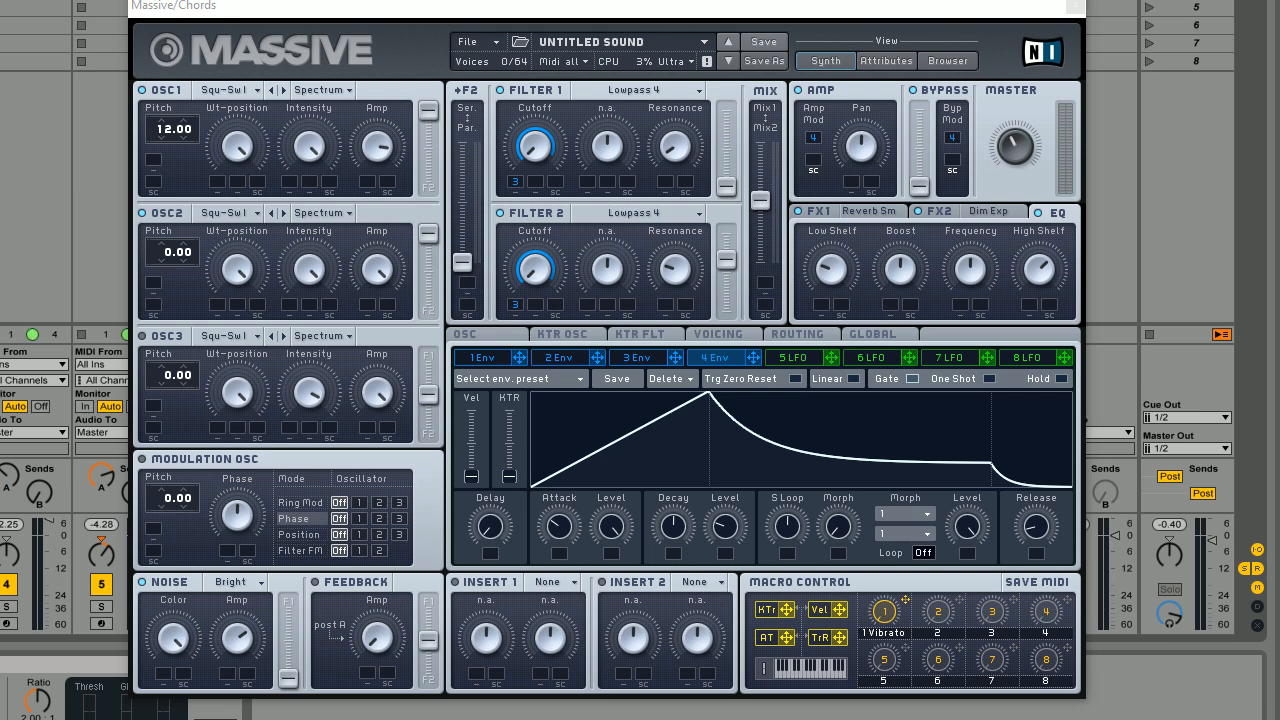
pyautogui.press('space')
pyautogui.moveTo(671, 282); pyautogui.dragTo(676, 262)
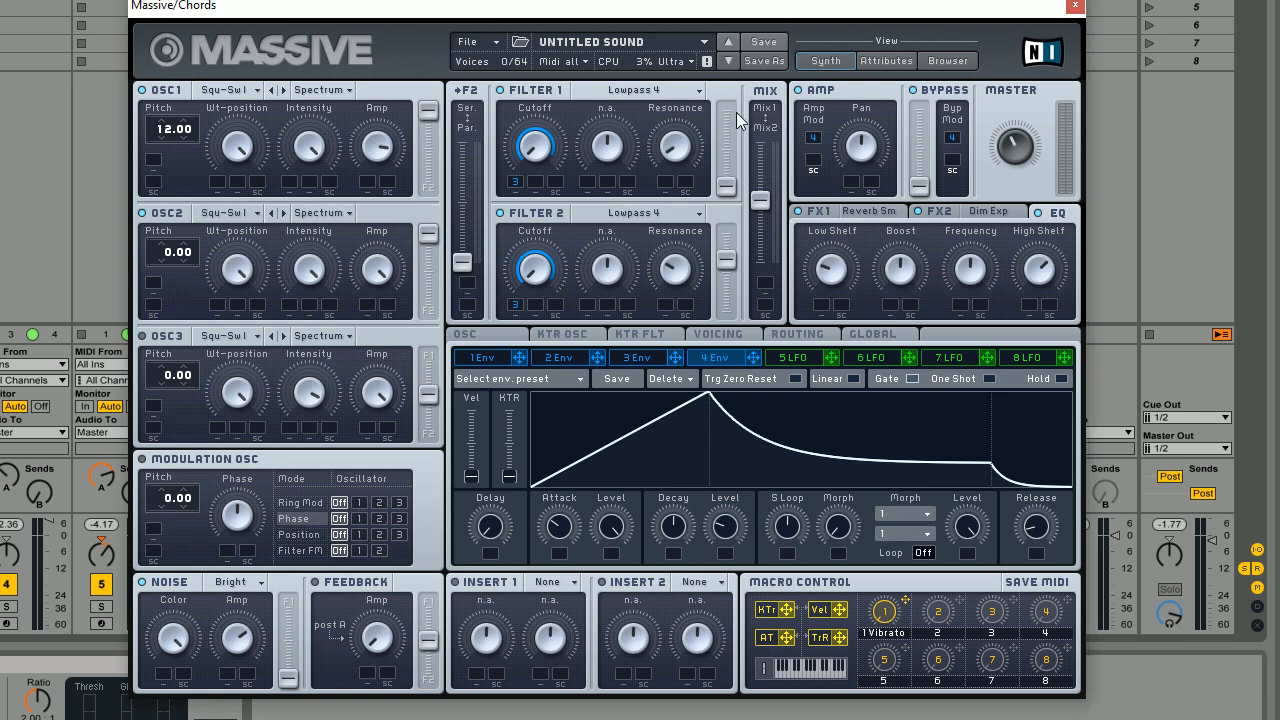
# Bring Filter 1's output back up to a high level and play the chords
pyautogui.moveTo(726, 186); pyautogui.dragTo(750, 110)
pyautogui.press('space')
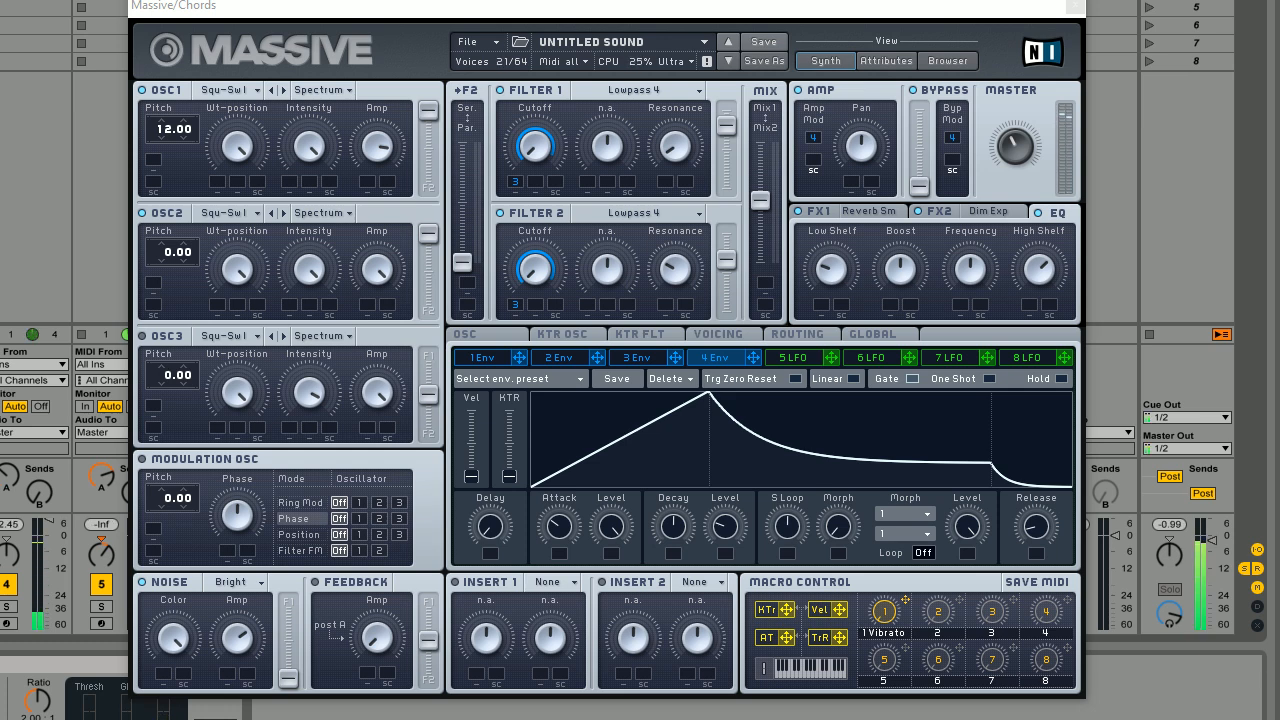